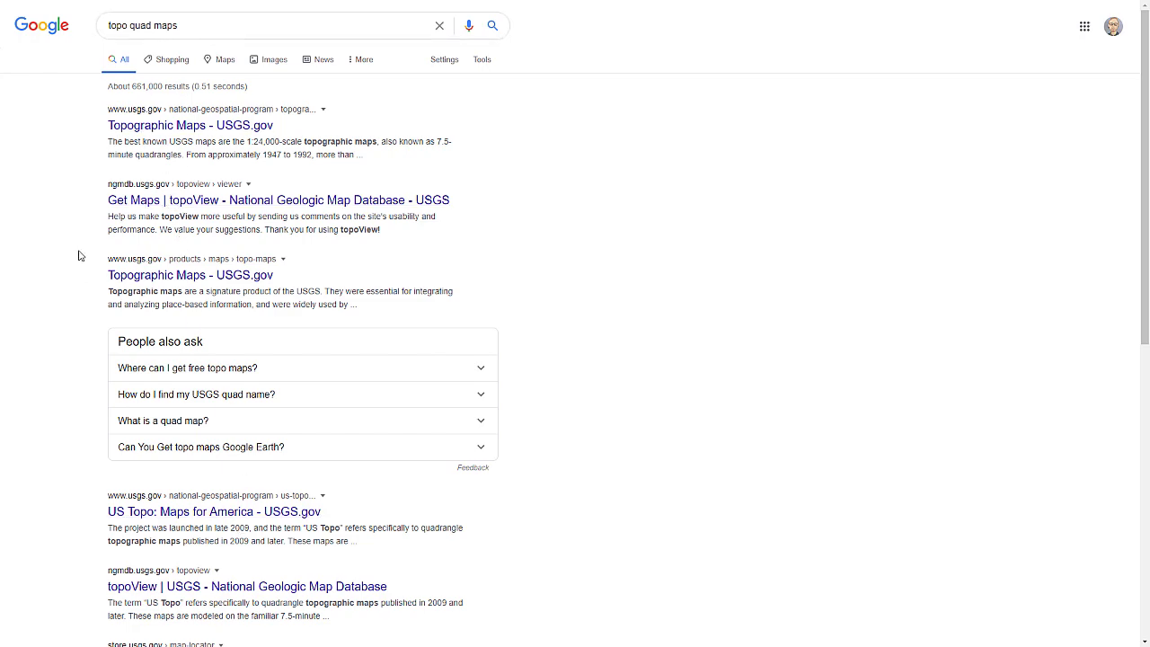
- Find the orange Wikipedia quadrangle map among the image results for topo quad maps and open its Quadrangle (geography) article
click(267, 60)
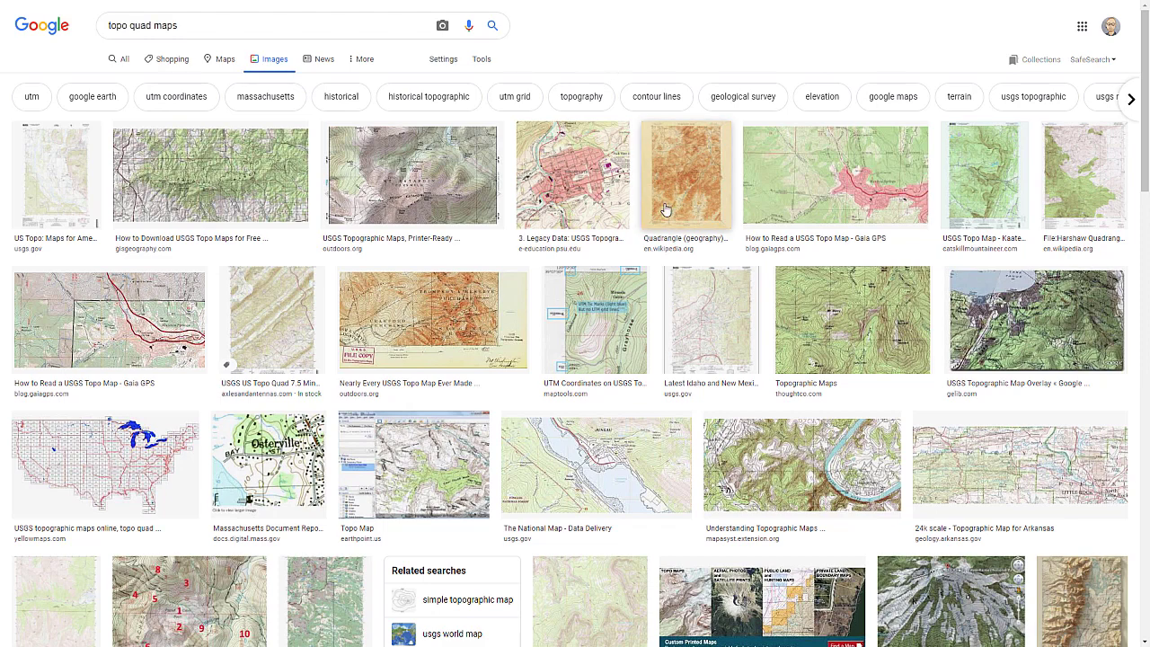
click(666, 209)
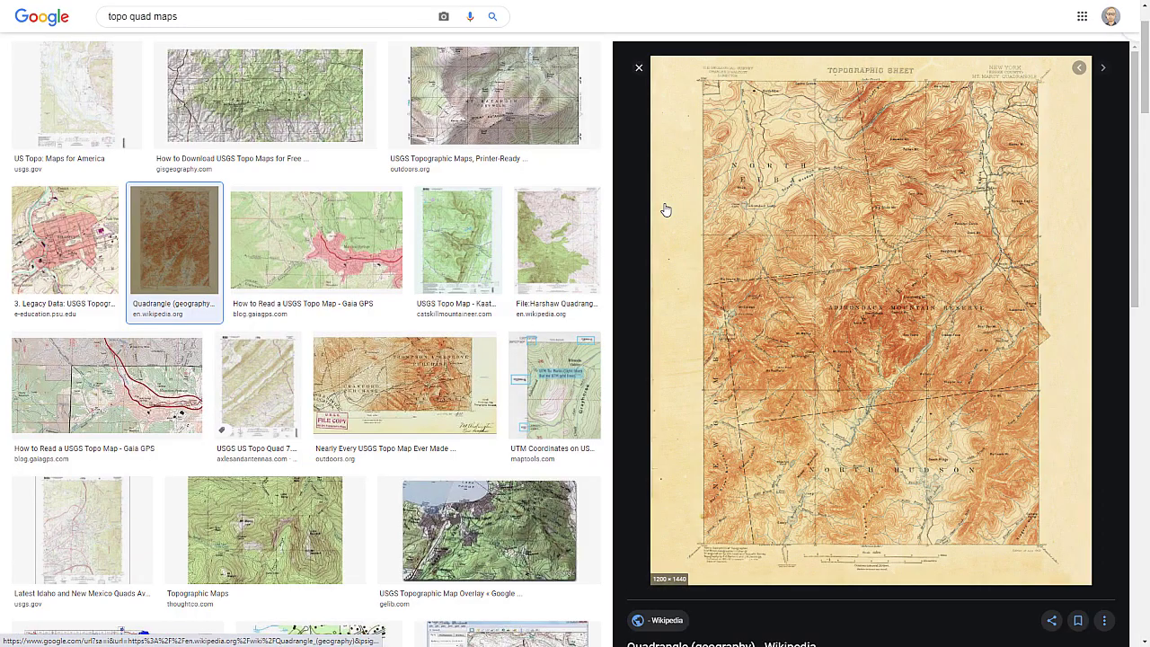
scroll(666, 209, down, 2)
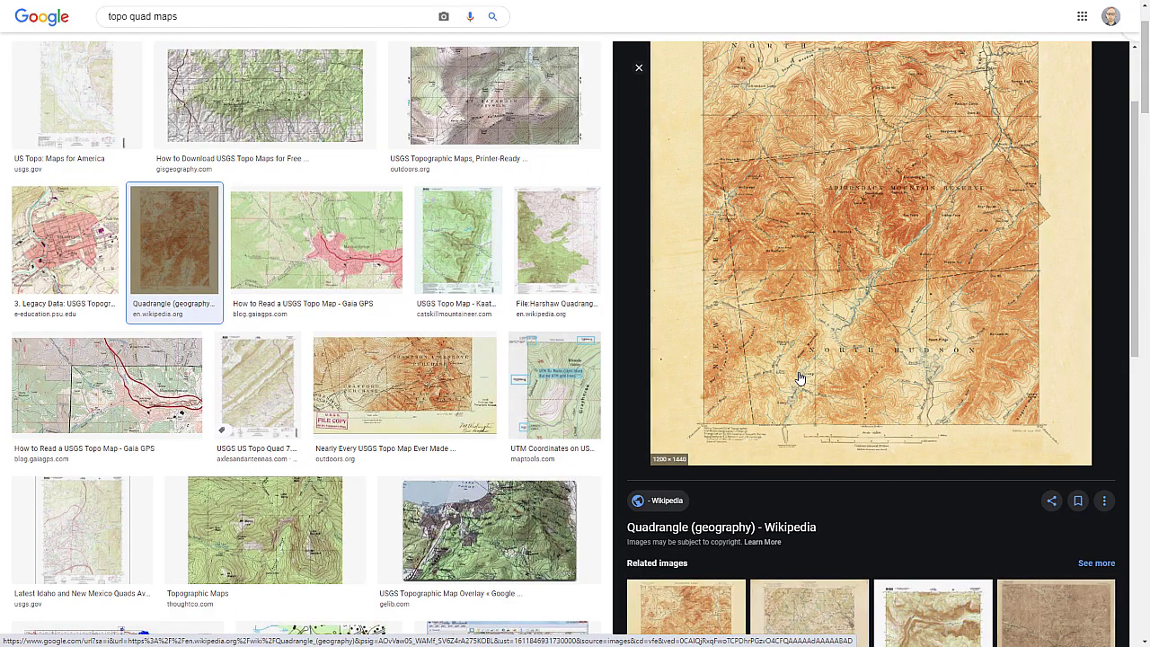
click(786, 527)
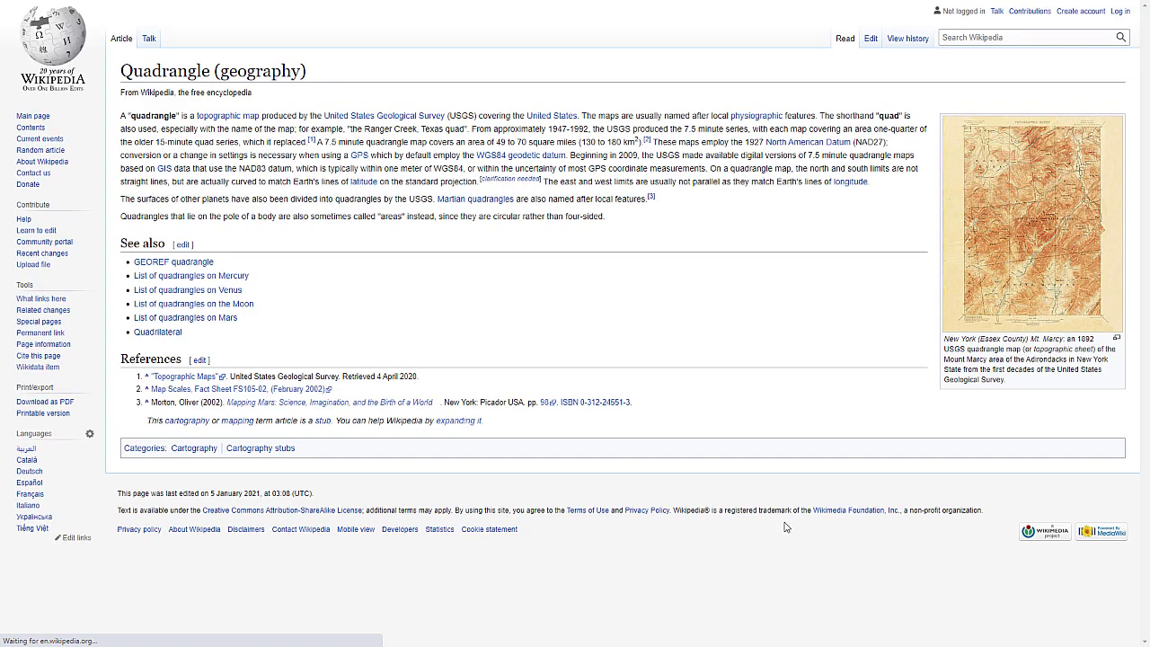
- Open the article's Mt. Marcy quadrangle scan at full resolution and examine its scale, margin notes, corner coordinates and title
click(1050, 265)
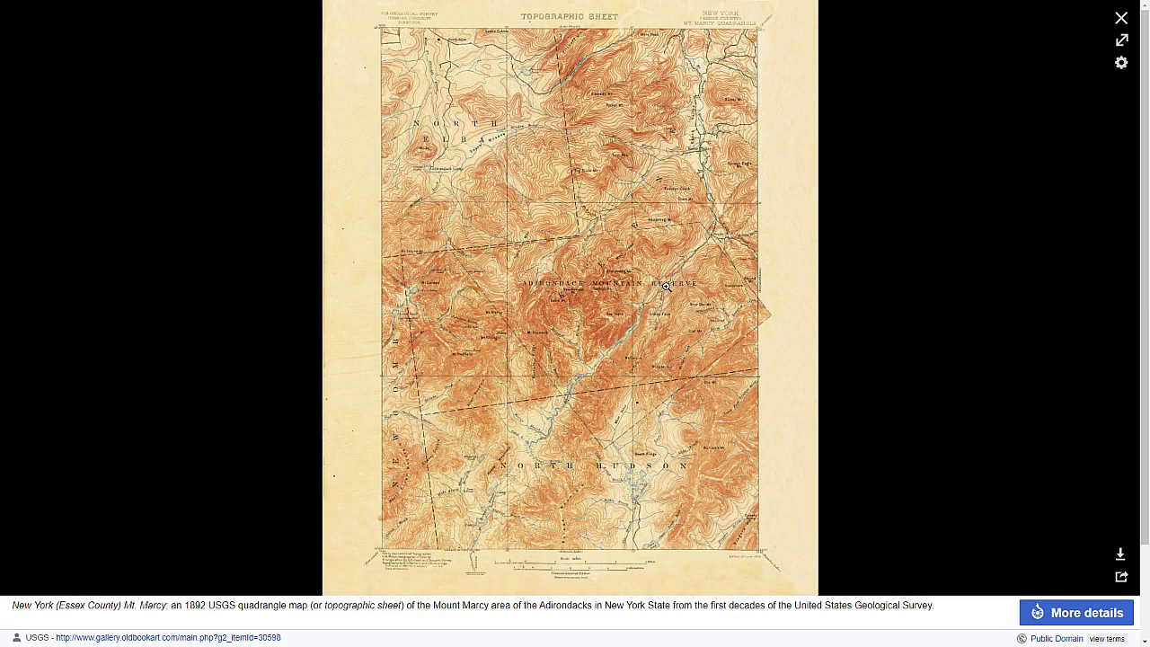
click(744, 307)
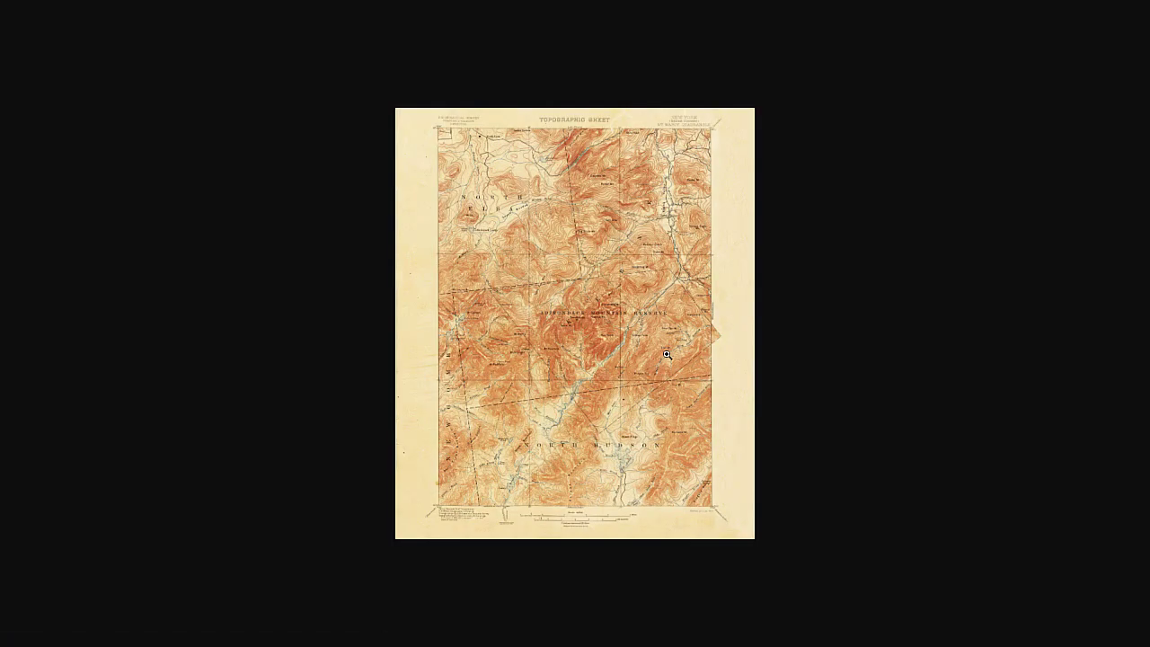
click(697, 346)
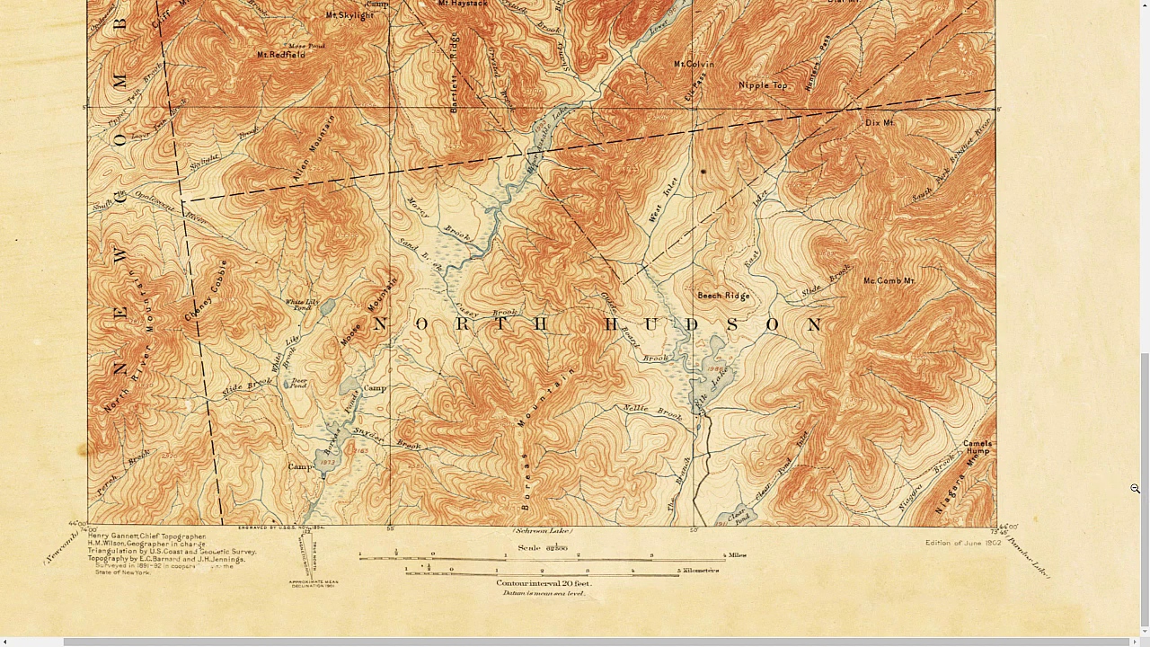
scroll(1118, 488, up, 1)
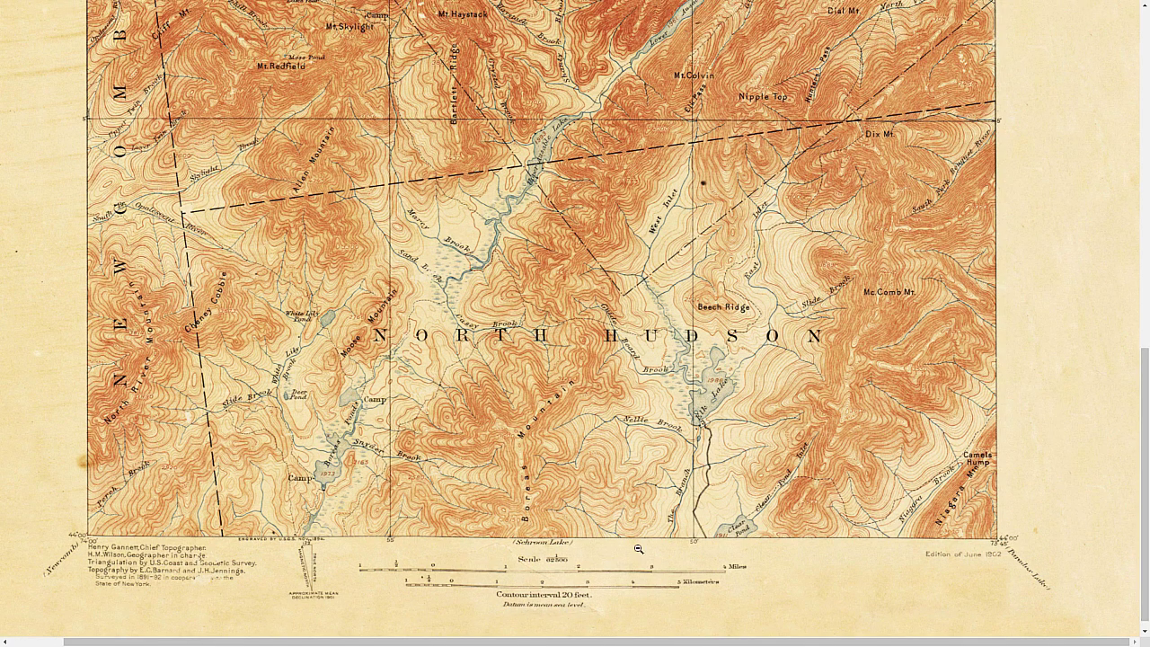
drag(1146, 417, 1147, 266)
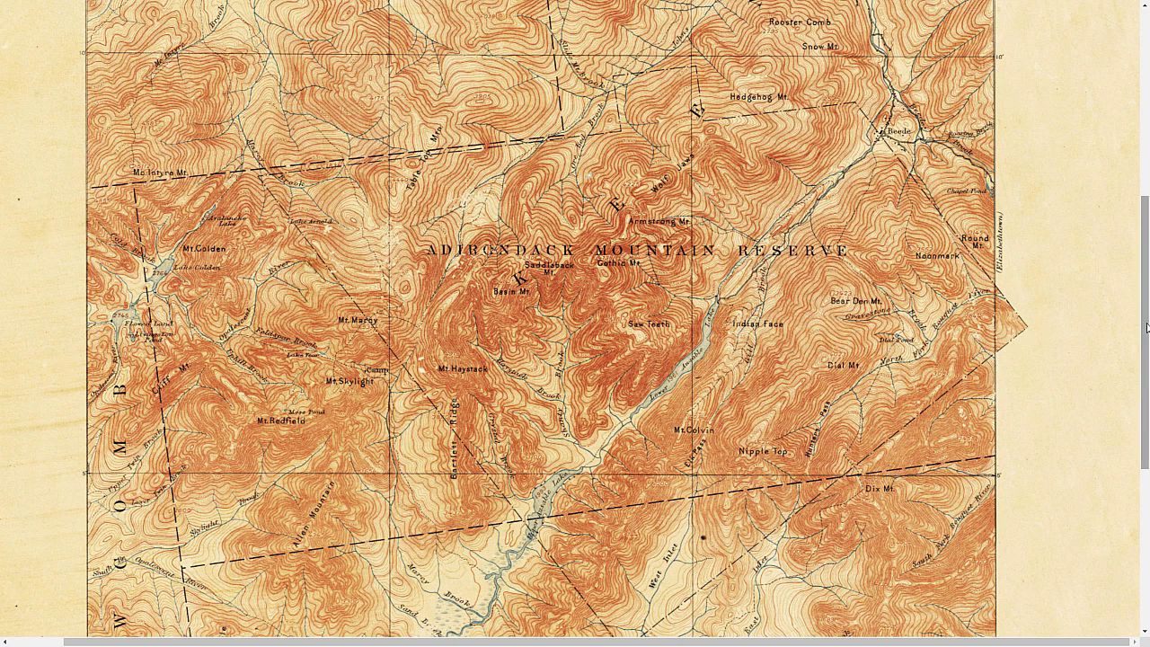
drag(1144, 329, 1145, 489)
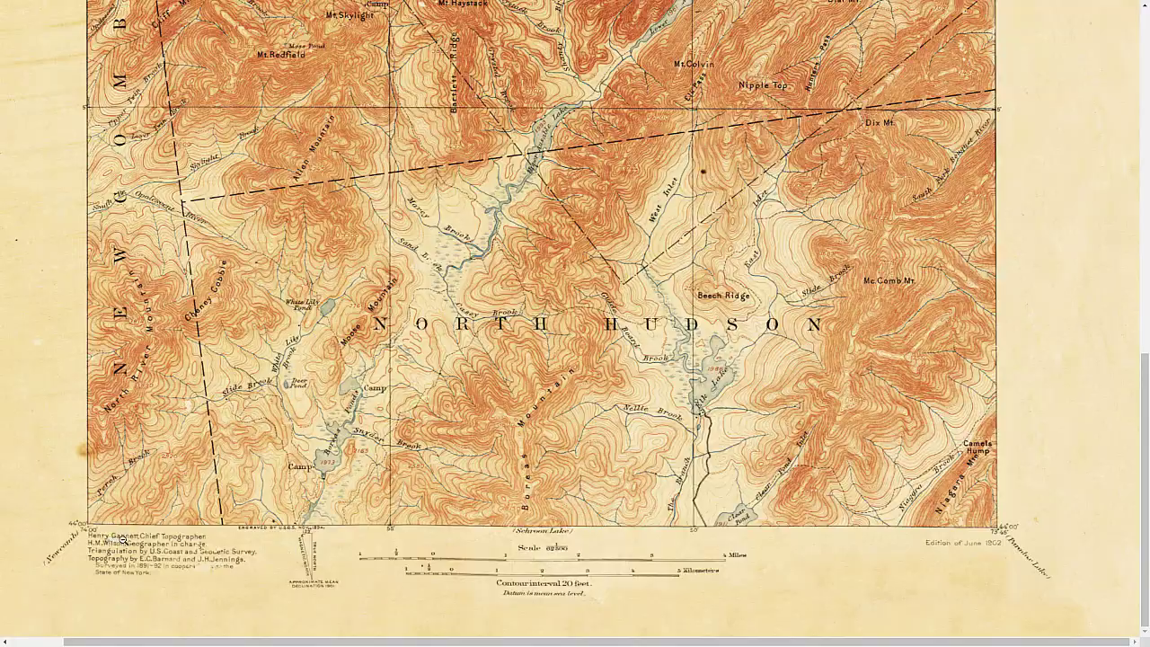
scroll(130, 540, up, 4)
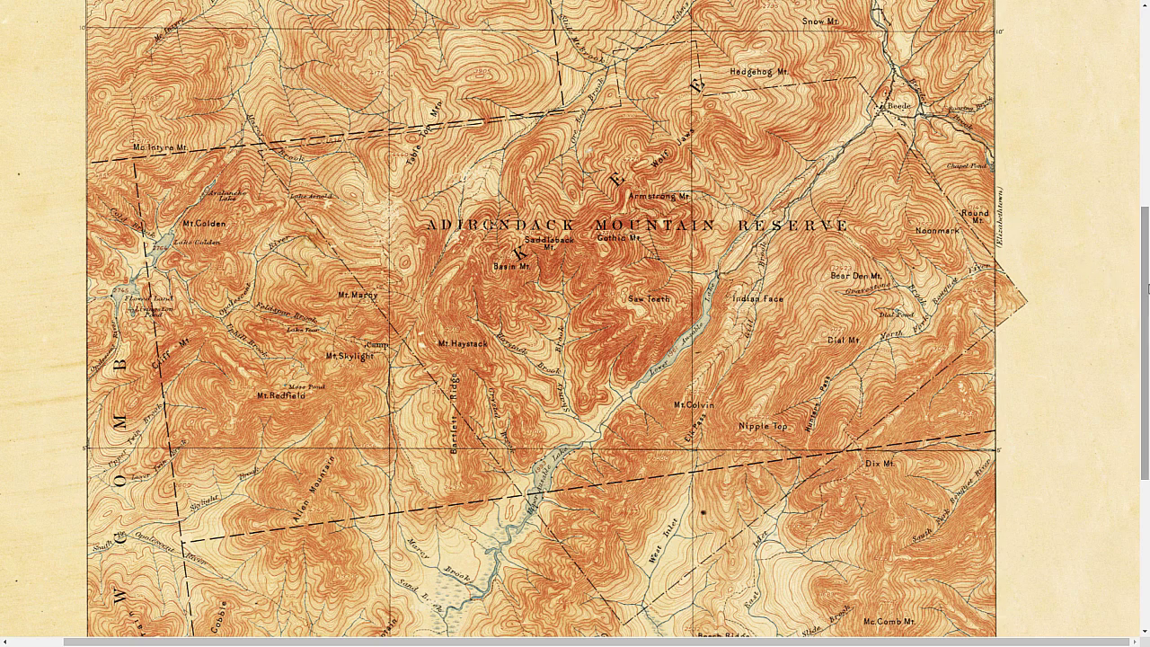
drag(1147, 290, 1143, 78)
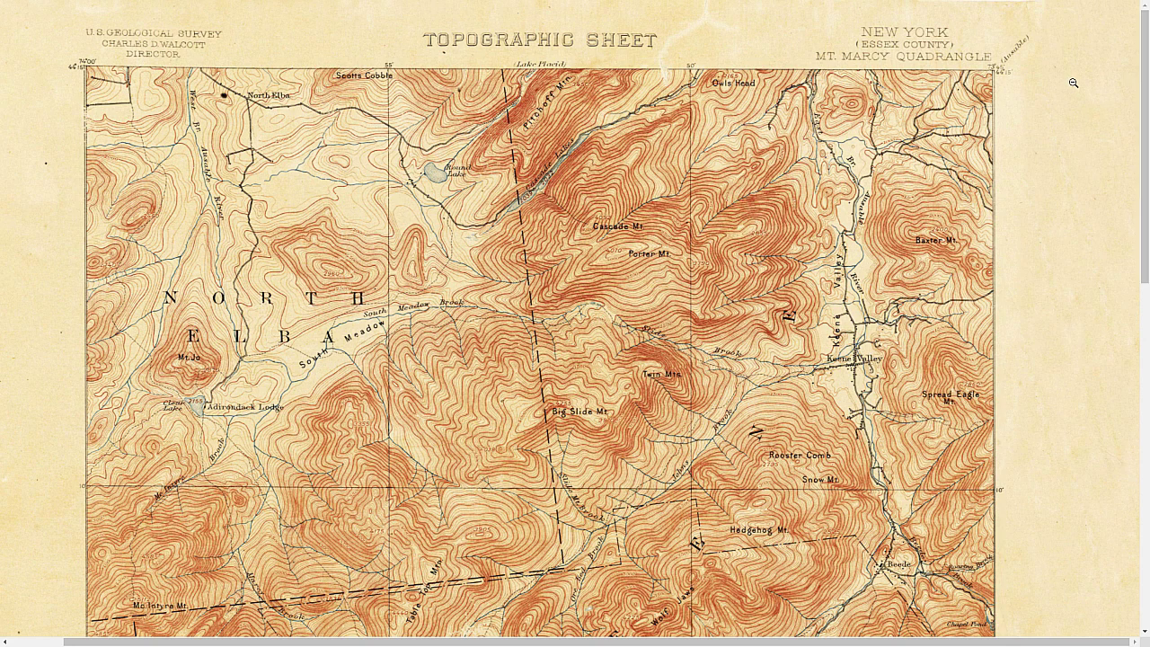
- Save the map image as TopoQuad.jpg in the Data folder of TopoMapHillshade
right_click(547, 252)
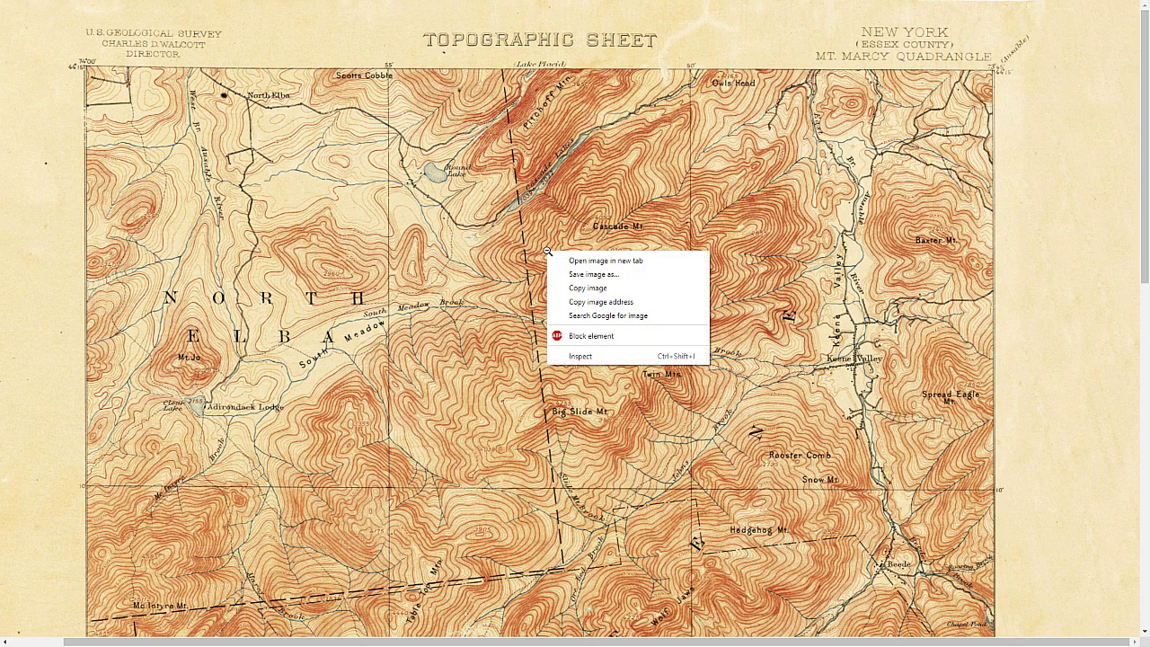
click(604, 273)
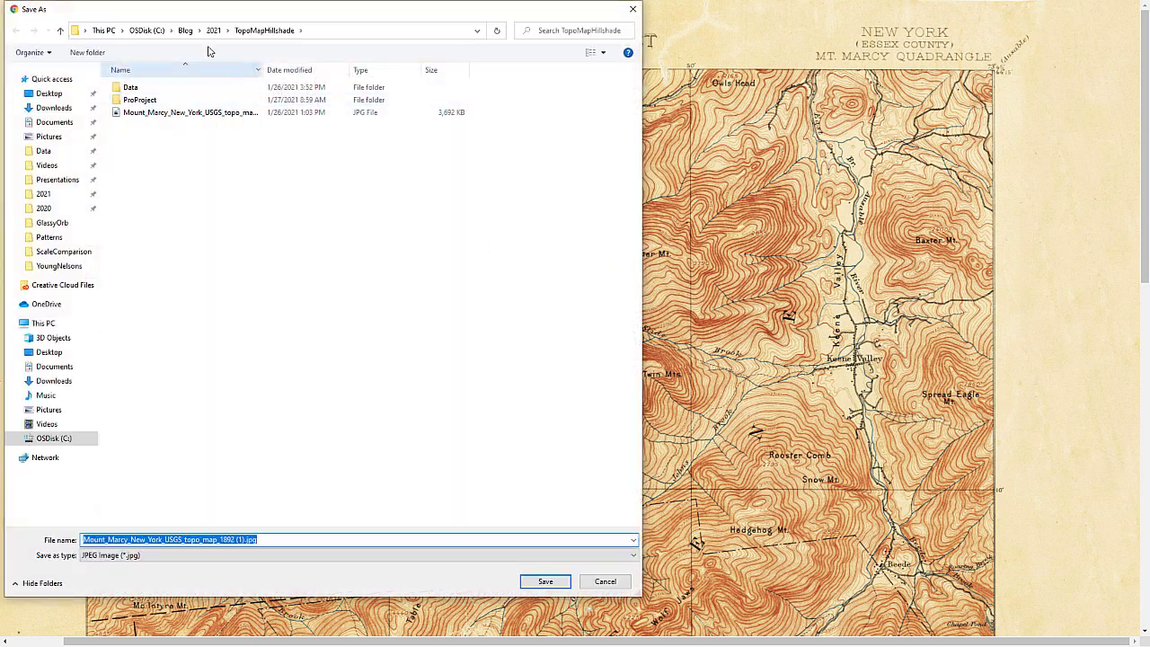
click(154, 91)
double_click(154, 91)
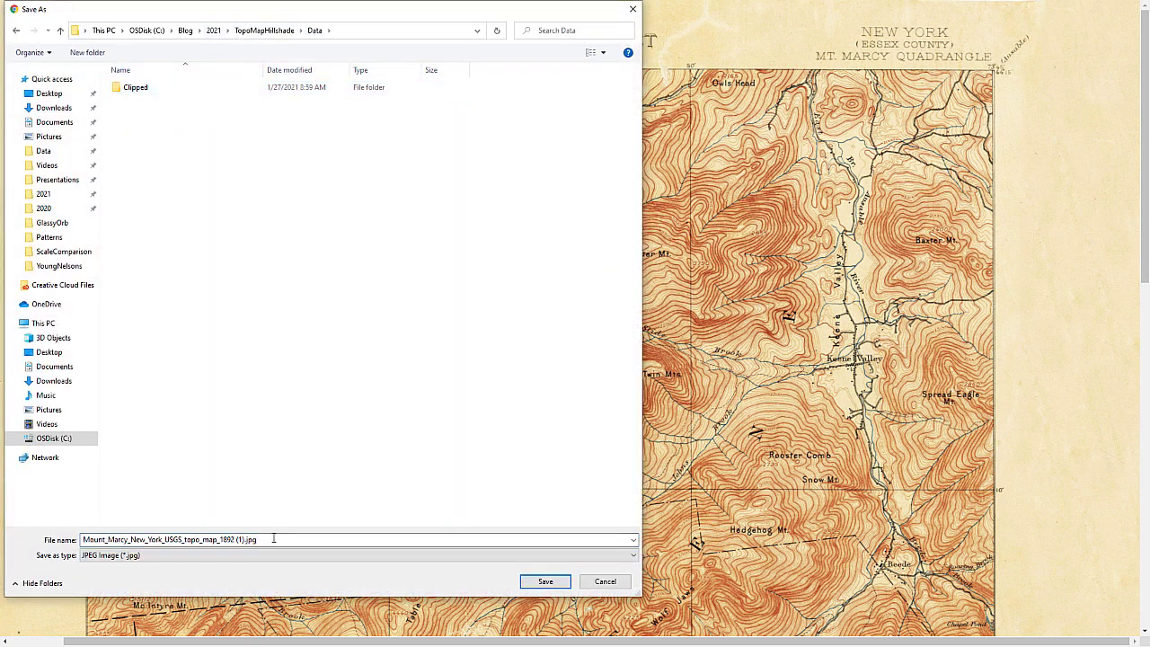
click(127, 544)
text(T)
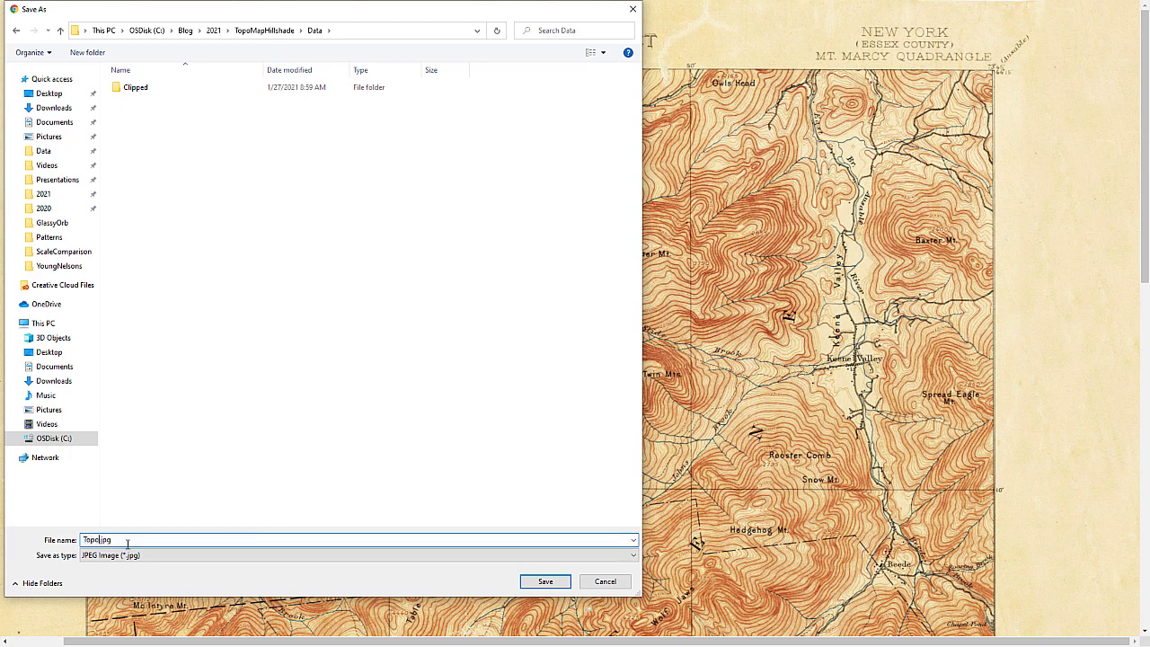
text(opoQuad)
click(543, 581)
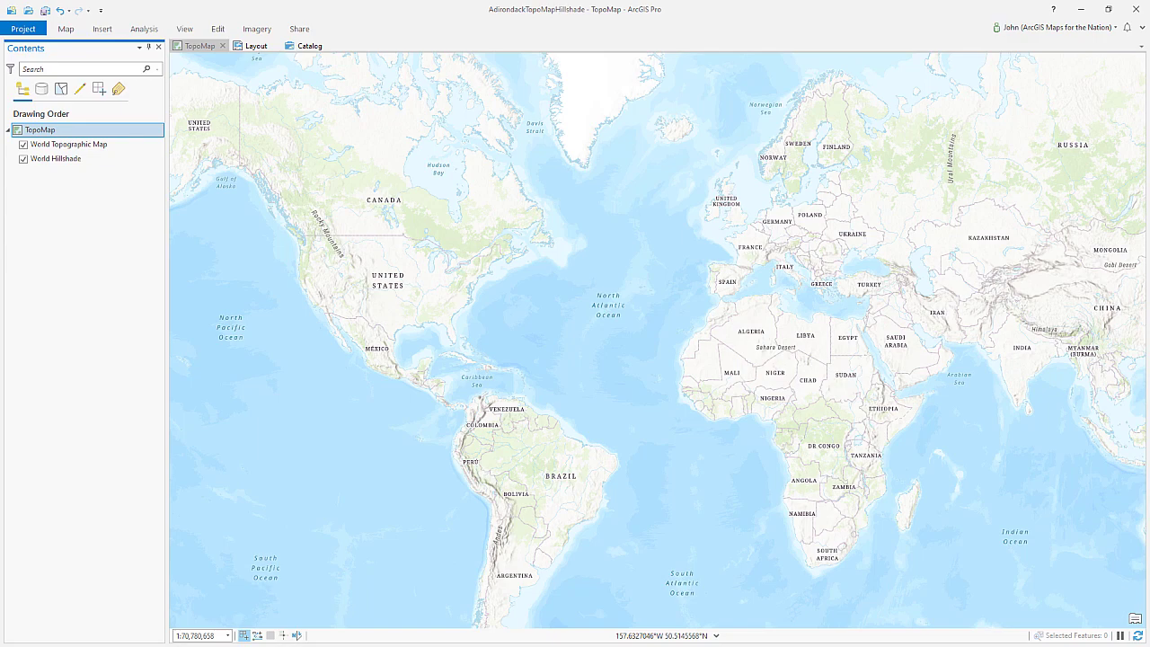
- Add TopoQuad.jpg from the Data folder to the TopoMap map in ArcGIS Pro and turn off the layer's visibility
key(alt+Tab)
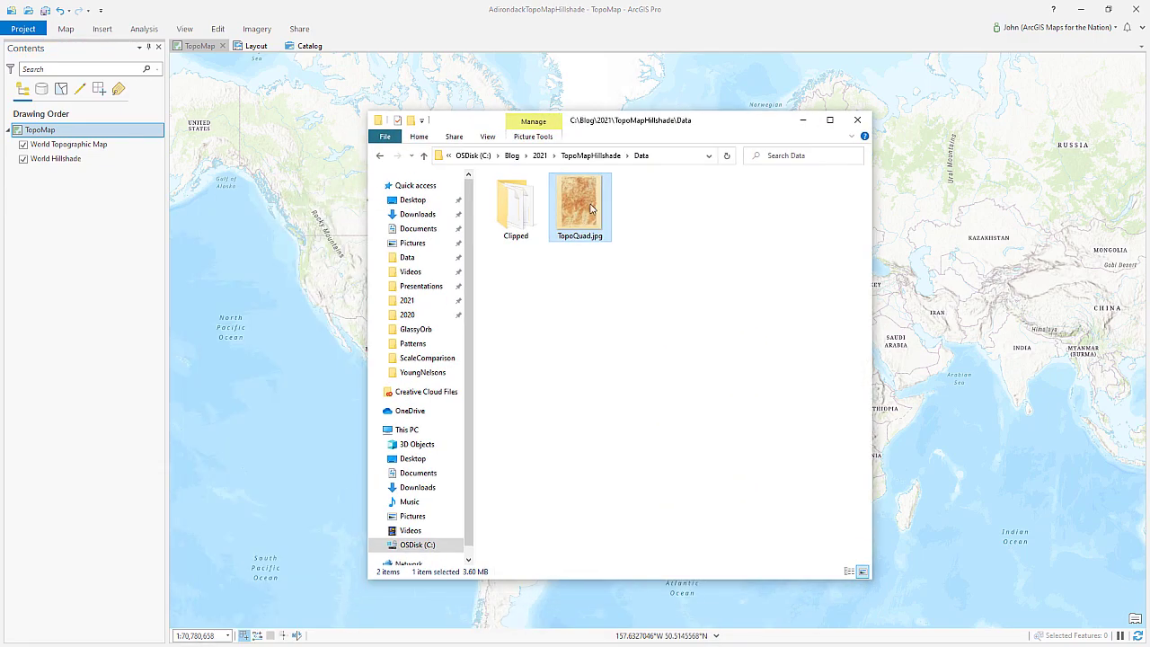
drag(578, 209, 108, 139)
click(802, 119)
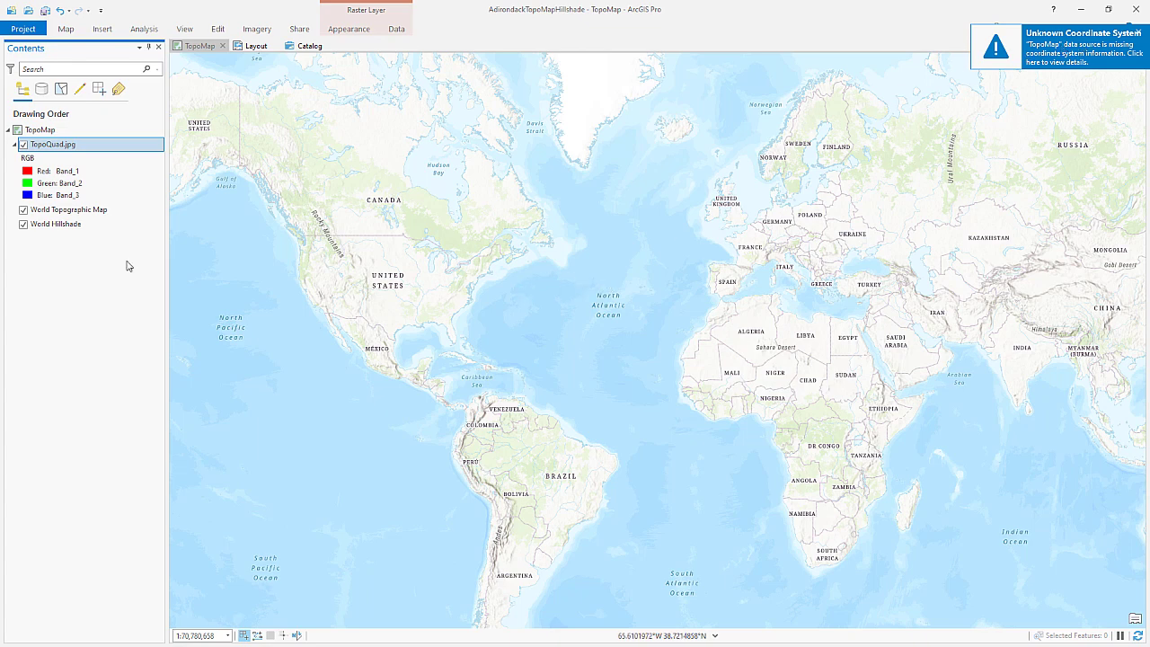
click(25, 146)
- Open the coordinate system settings of TopoMap and search the available systems for state plane
double_click(82, 133)
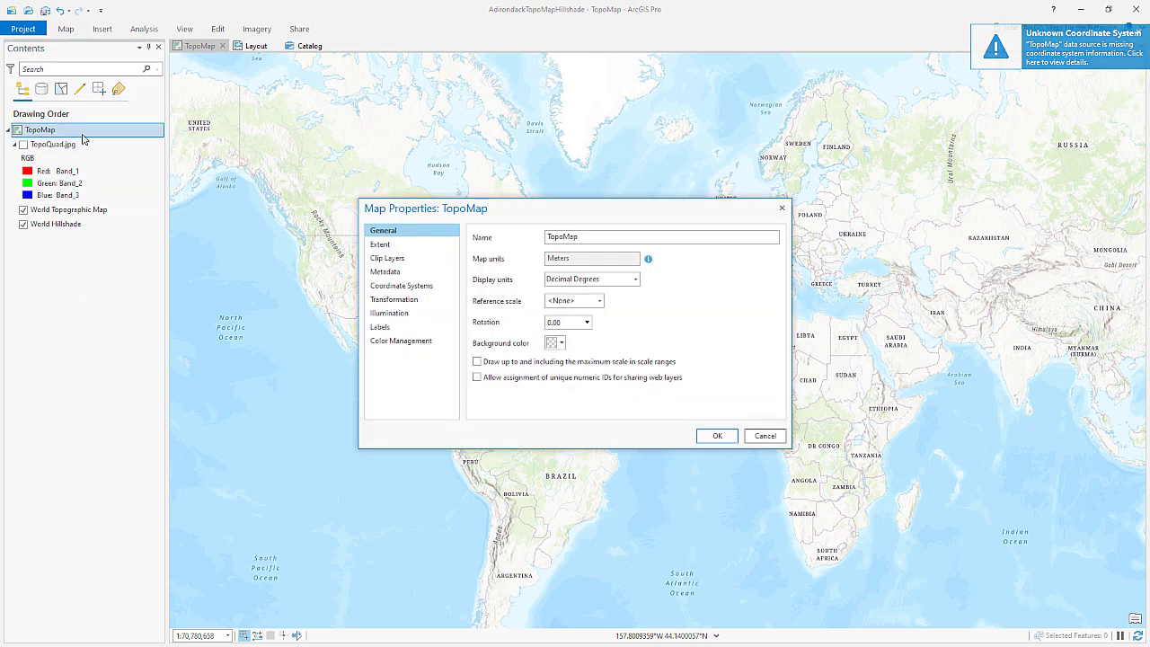
click(436, 287)
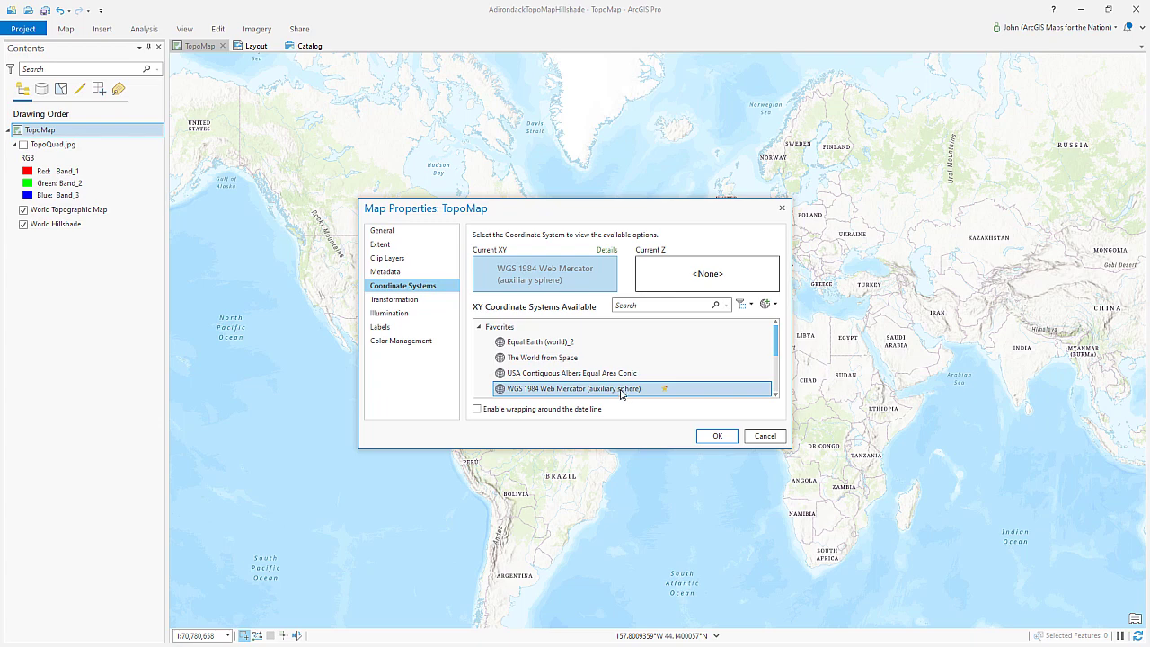
click(643, 306)
text(state plan)
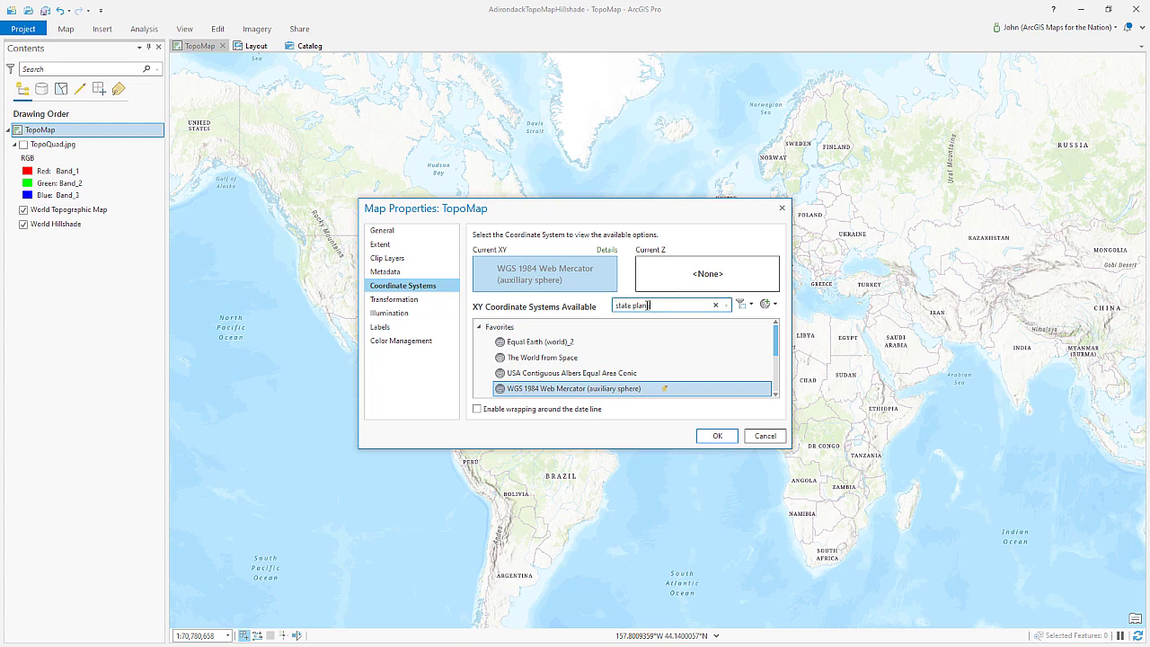
text(e)
- Set the map's projected coordinate system to NAD 1927 StatePlane New York East FIPS 3101 from the NAD 1927 (US Feet) group
click(481, 372)
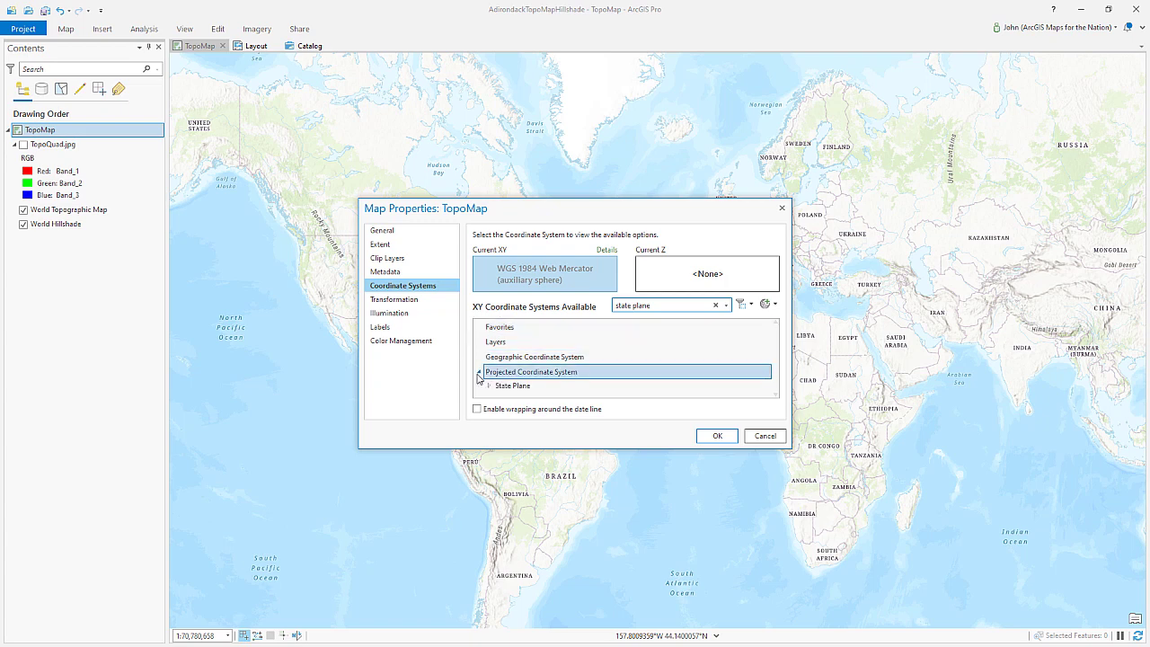
drag(546, 452, 546, 602)
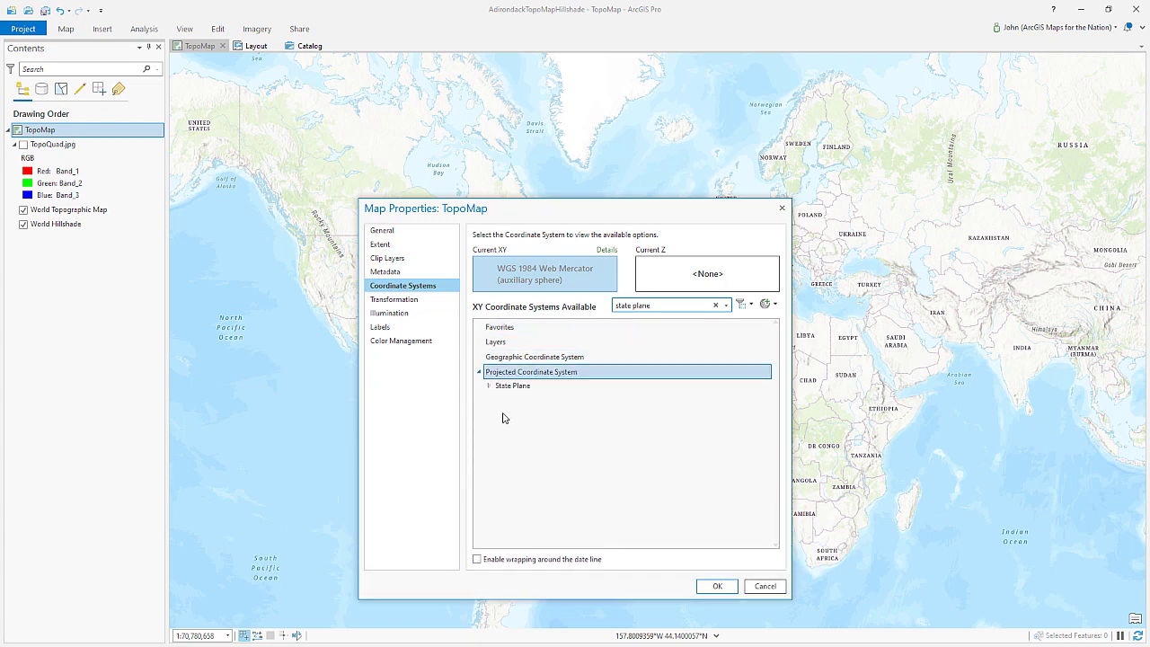
click(489, 387)
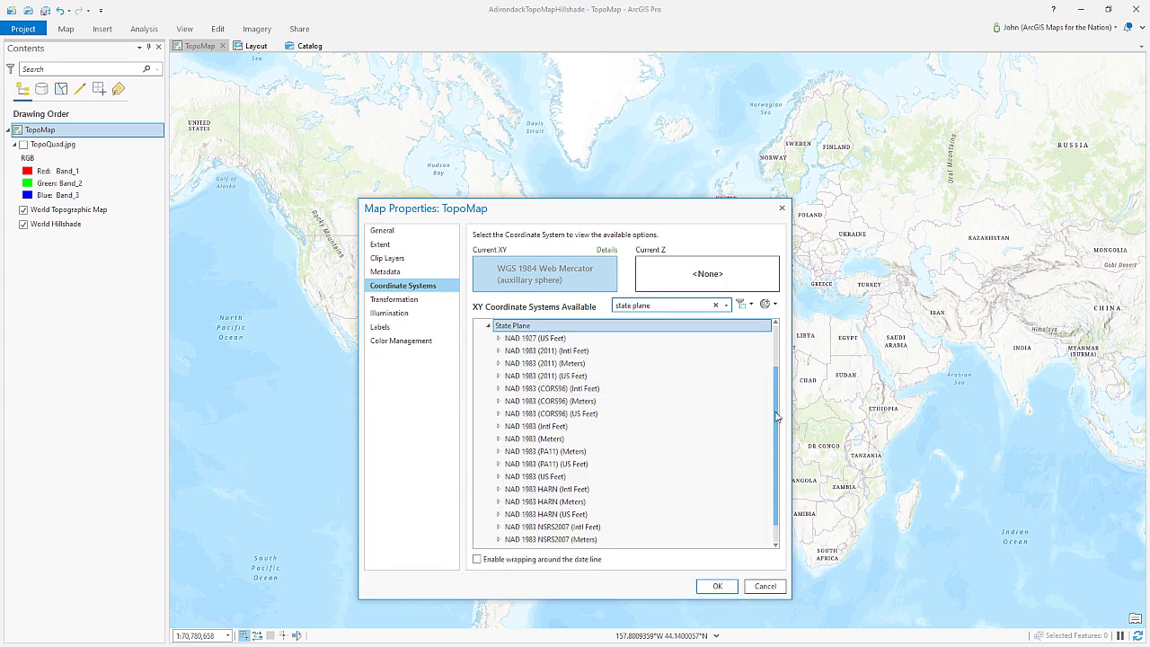
drag(778, 407, 777, 420)
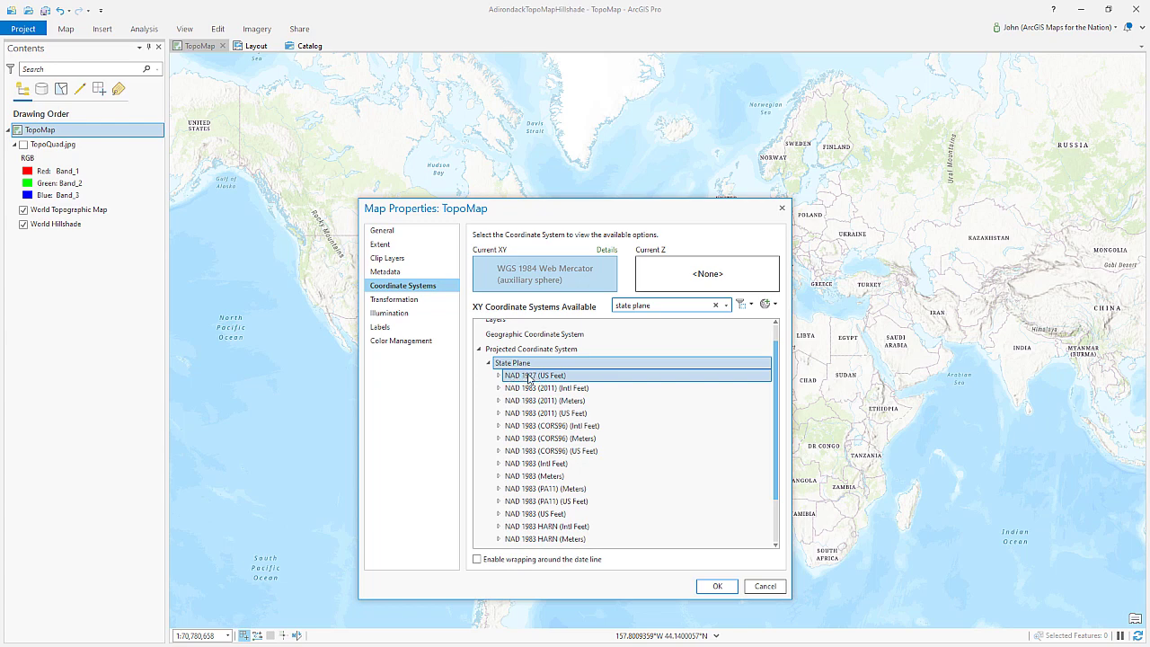
click(515, 377)
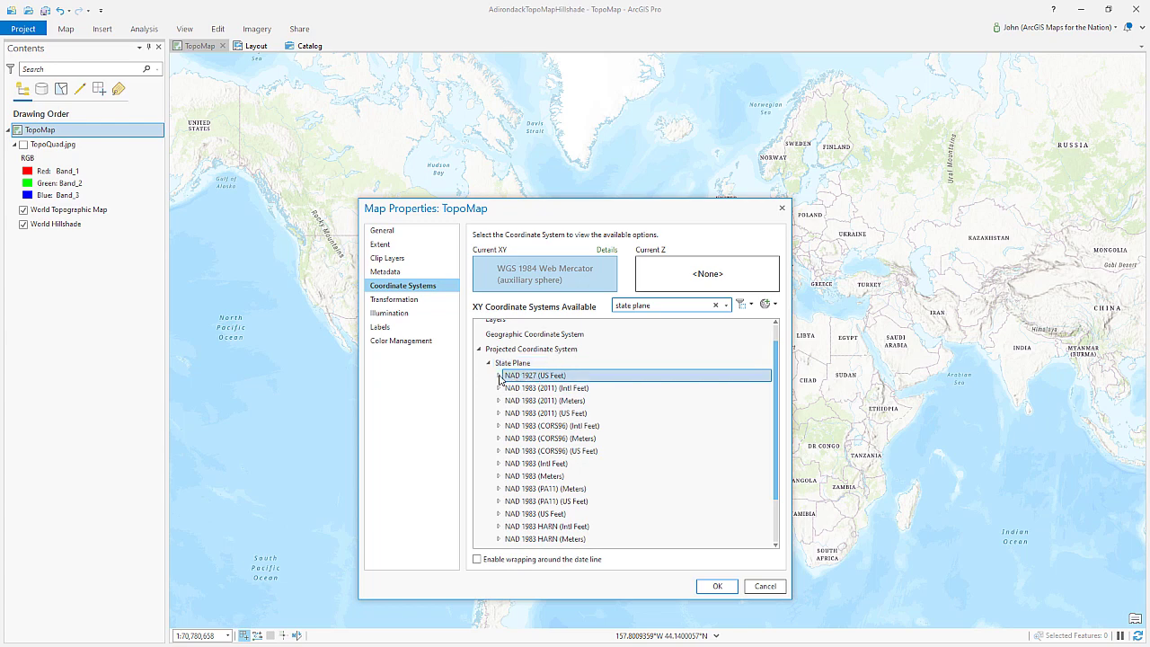
click(498, 376)
drag(777, 347, 783, 464)
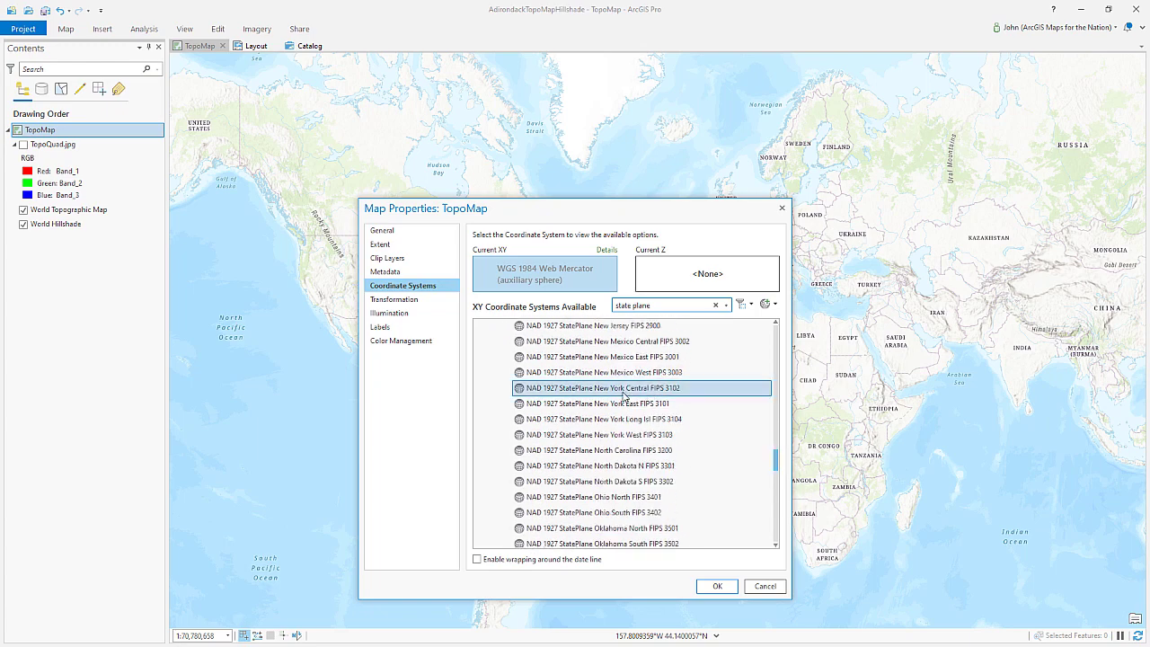
click(631, 404)
click(643, 419)
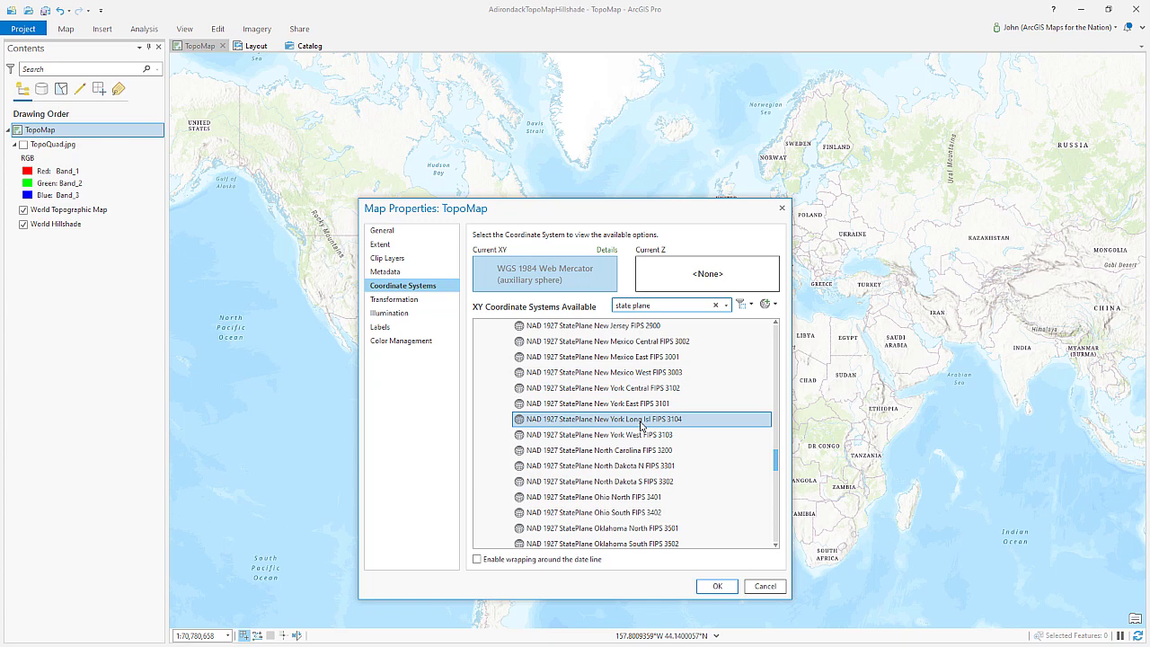
click(631, 436)
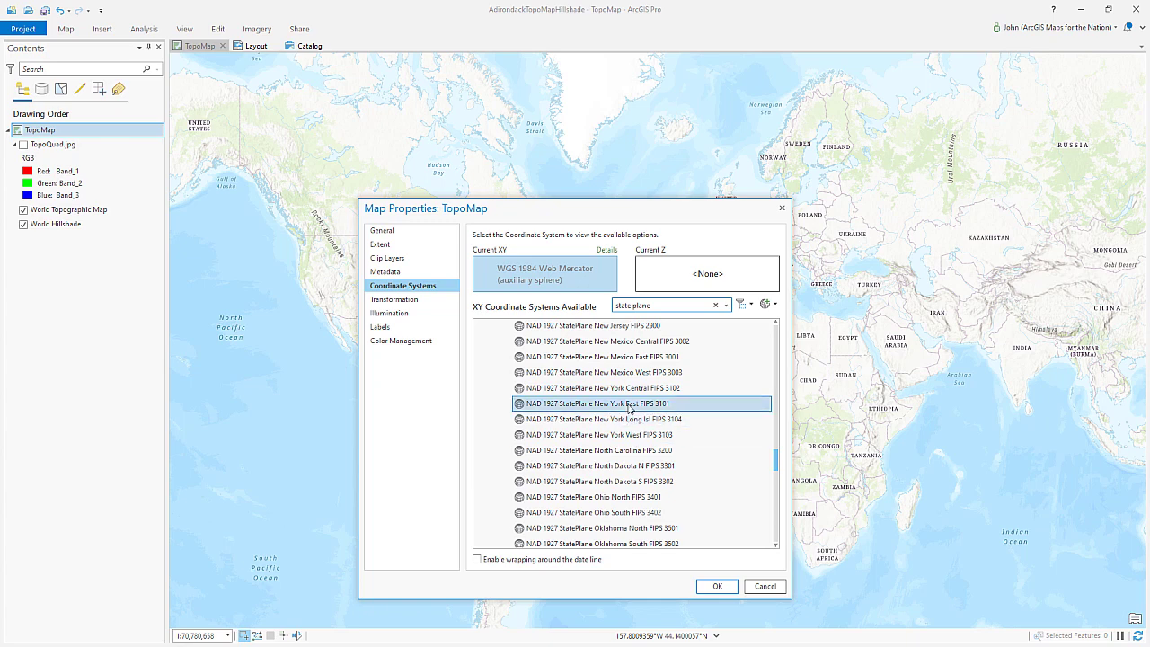
click(626, 405)
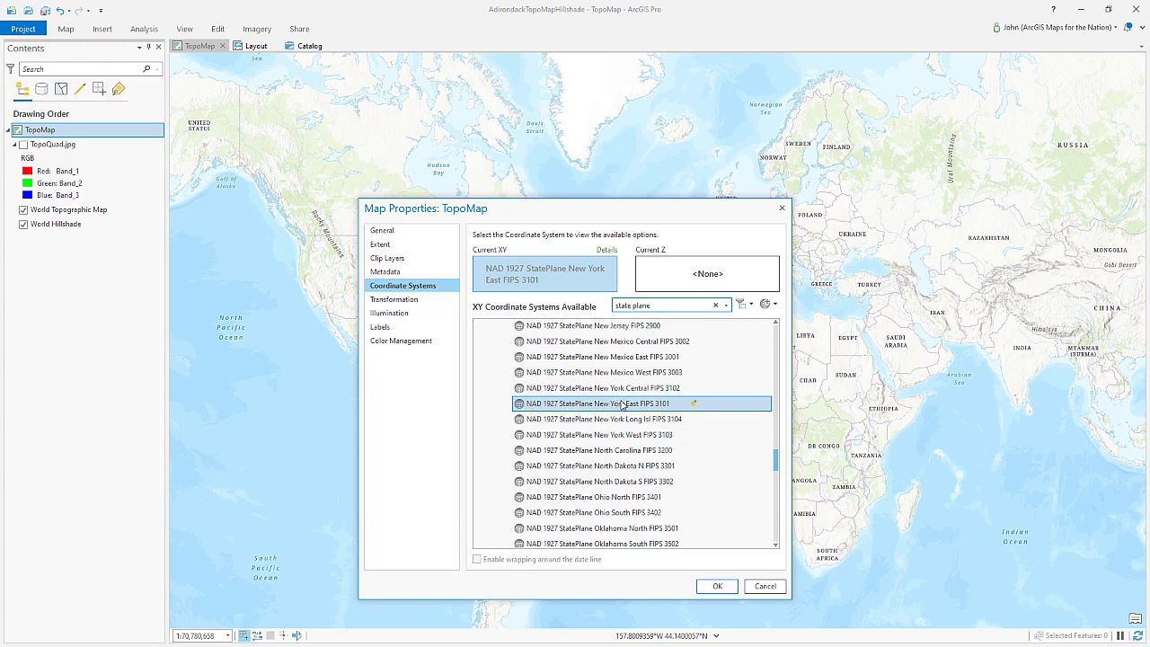
click(718, 586)
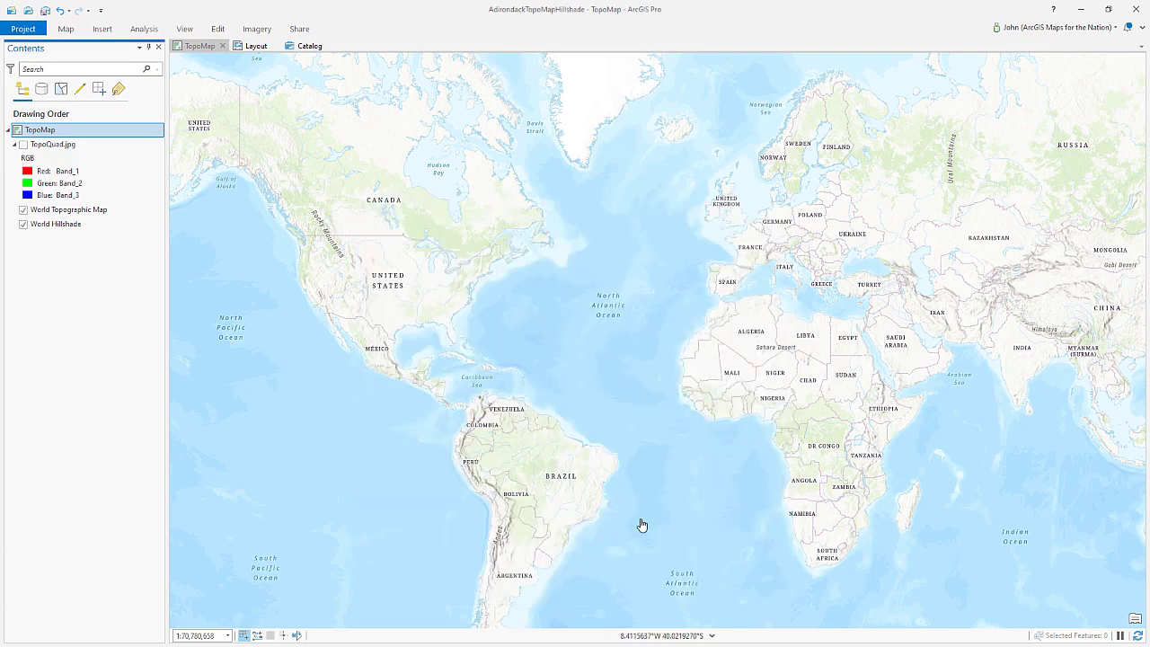
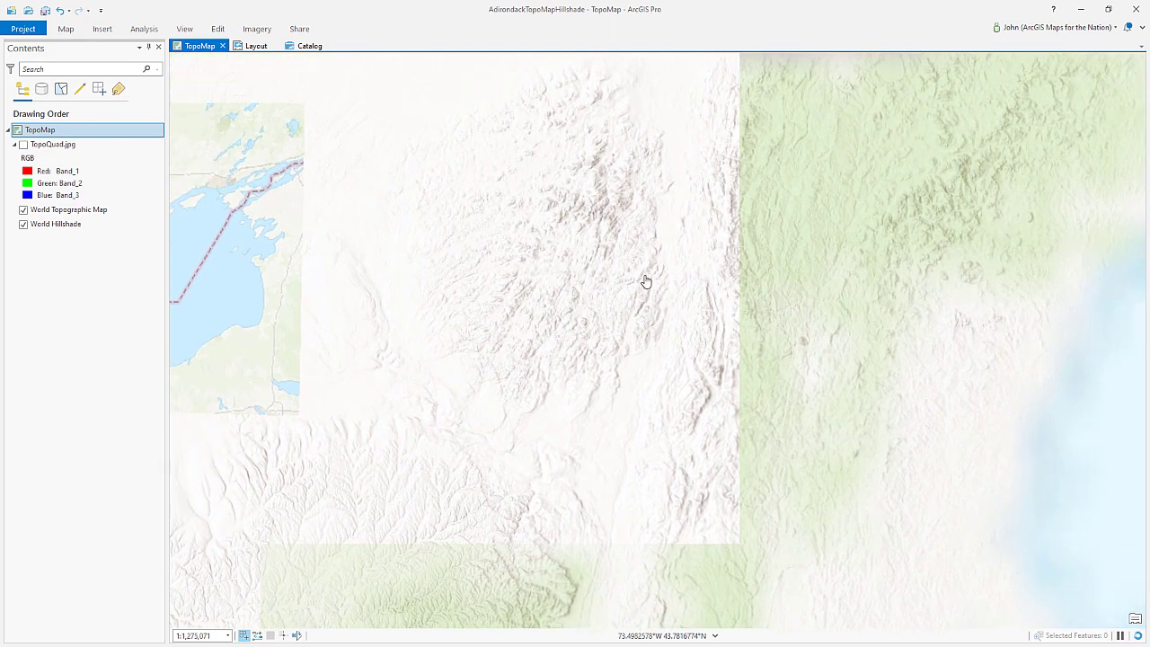
- Turn the TopoQuad.jpg layer back on with the Adirondack Mountains region of New York in view
scroll(573, 350, up, 2)
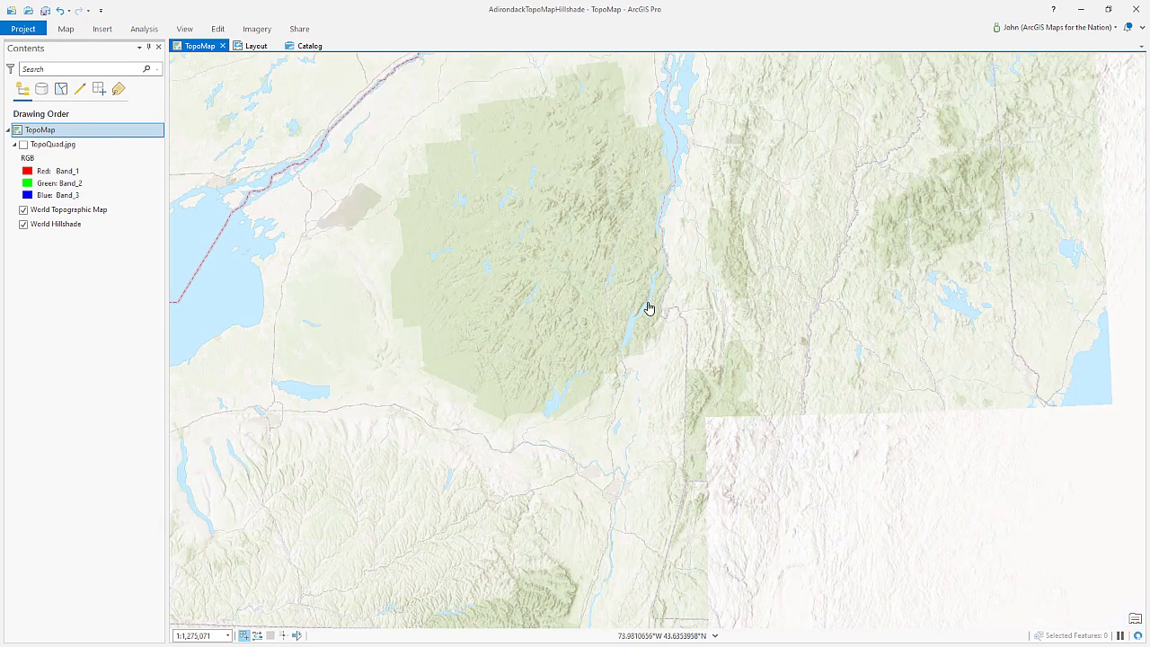
click(22, 145)
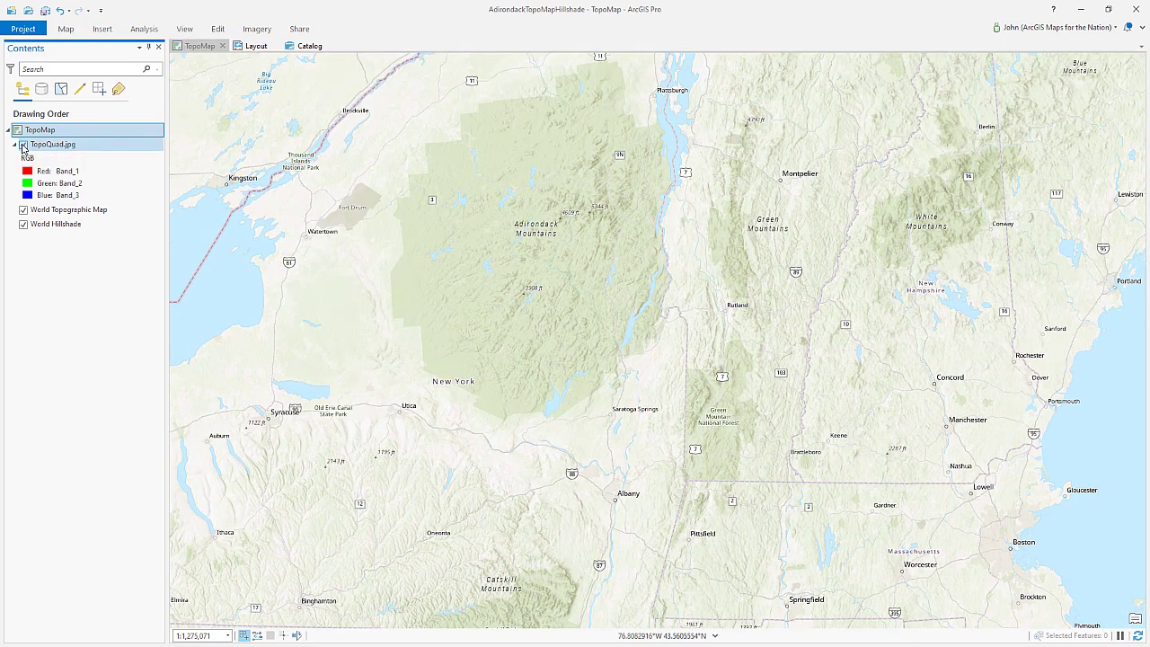
- Start a georeferencing session for the TopoQuad.jpg layer and activate the tool for adding control points
click(105, 151)
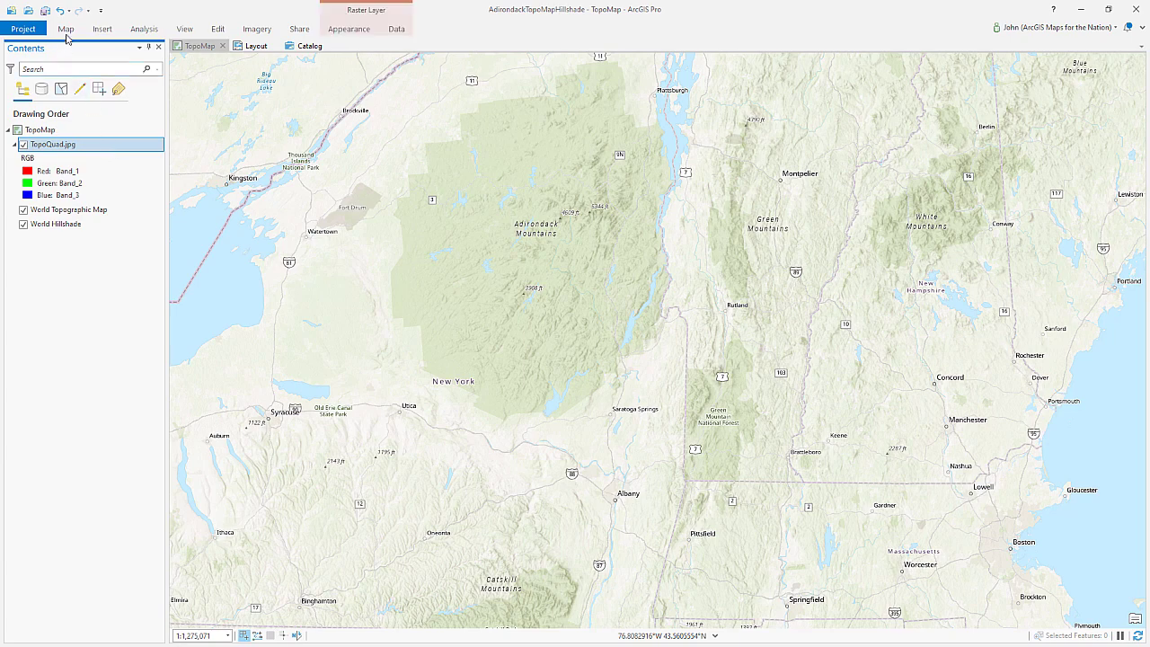
click(257, 29)
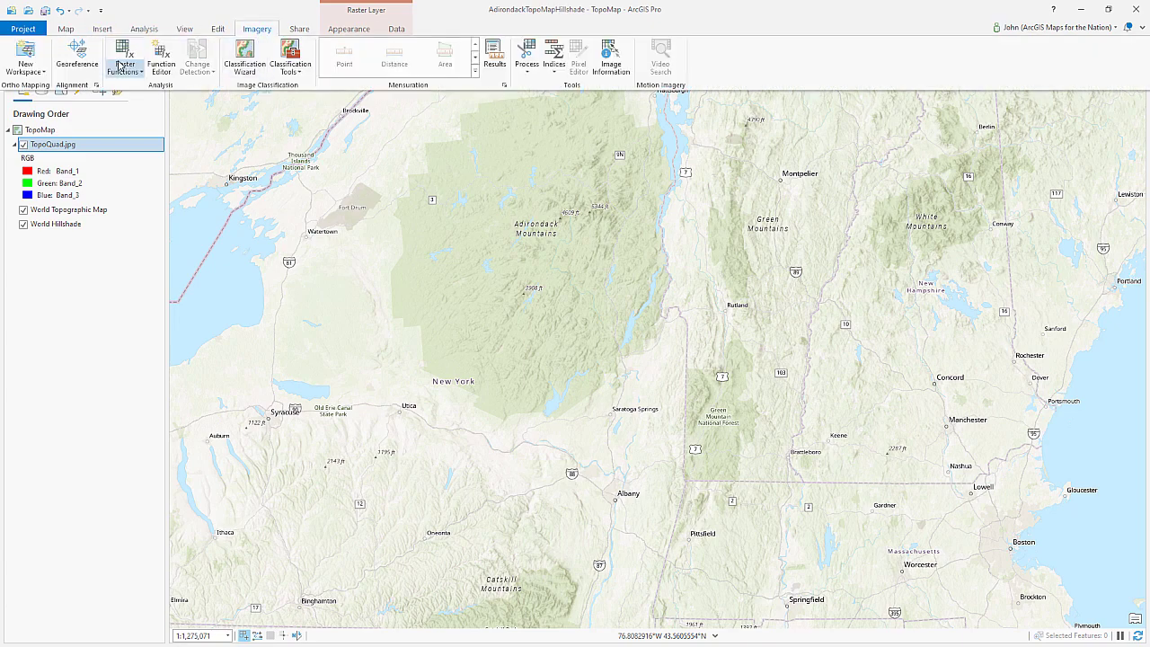
click(77, 59)
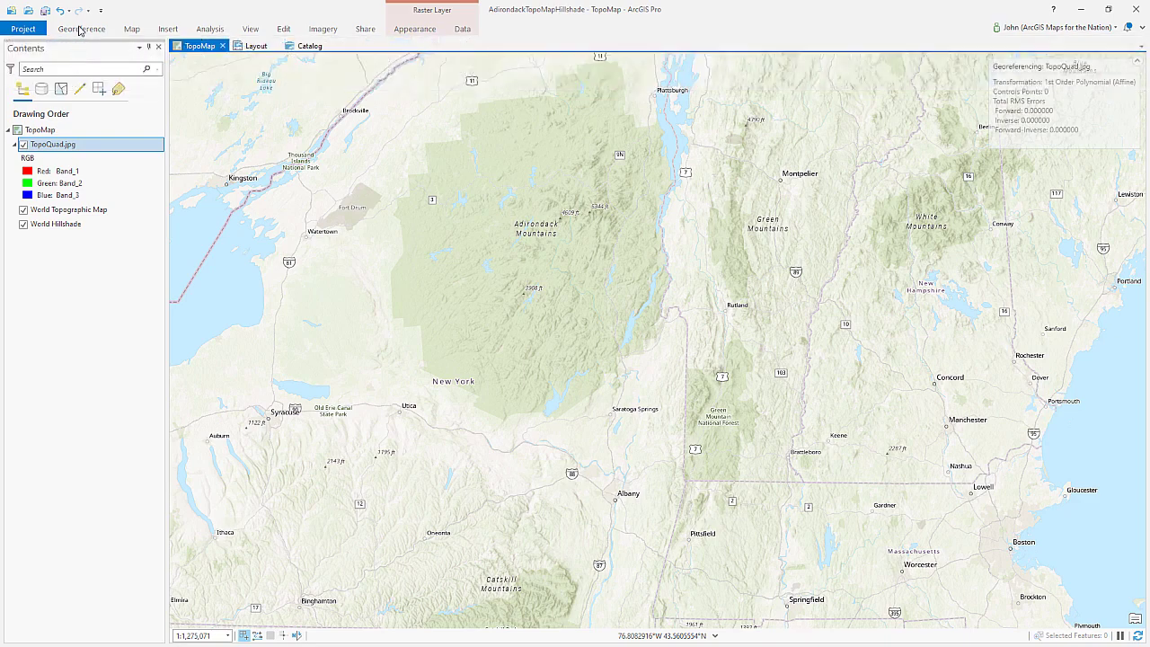
click(79, 29)
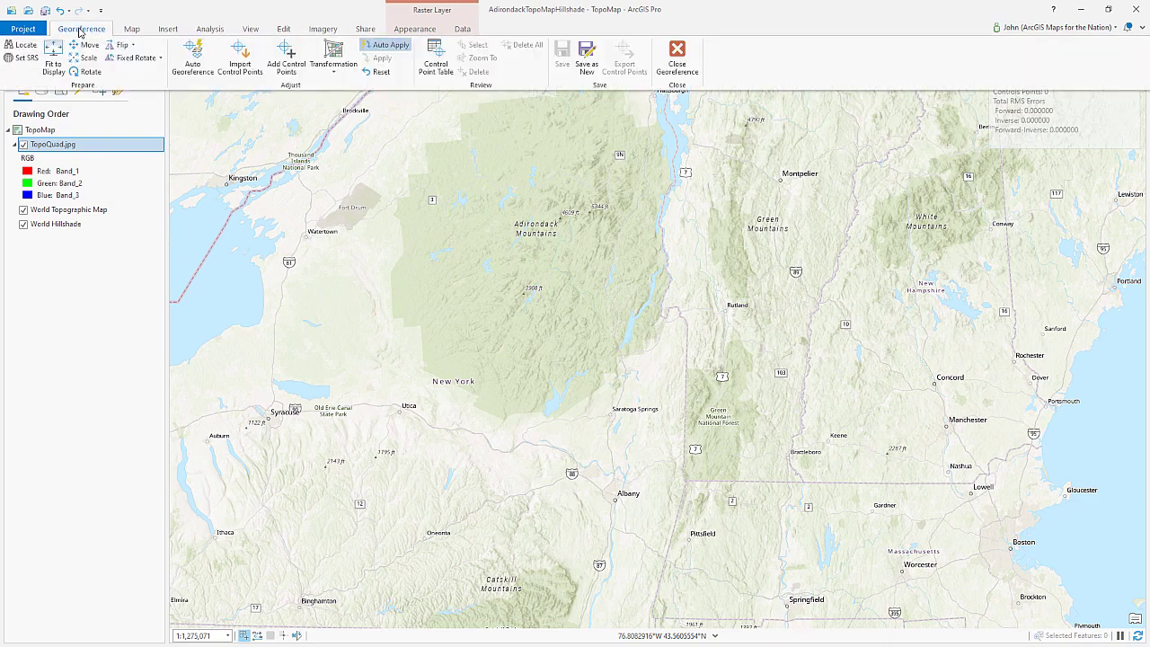
click(288, 61)
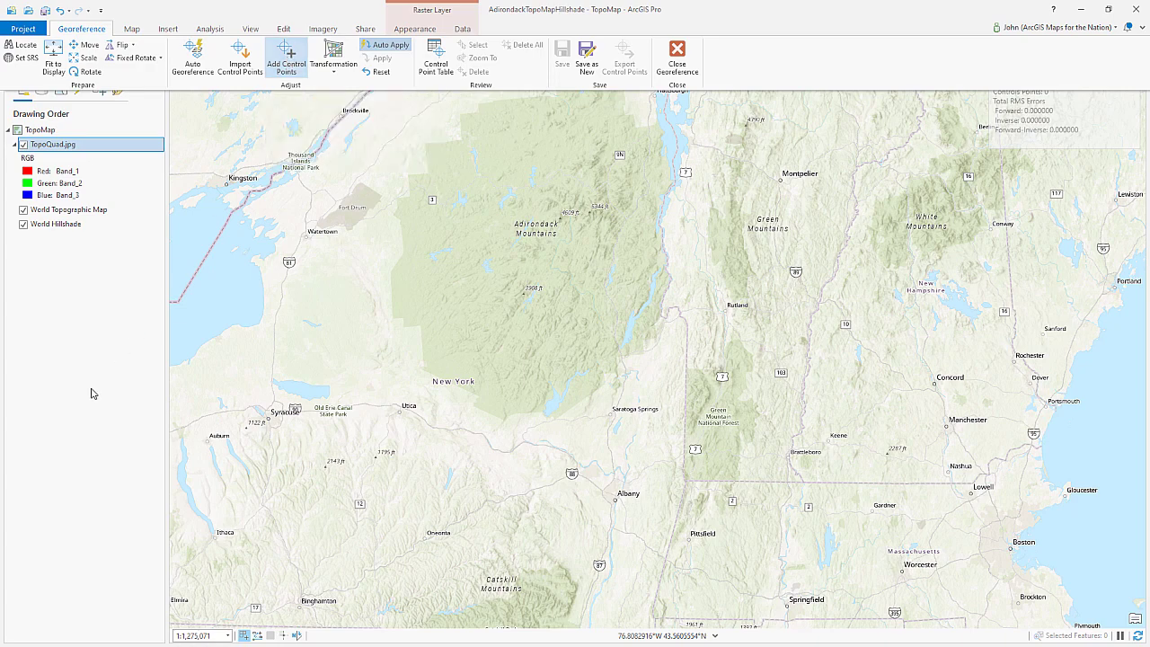
- Place the first control point's source on the quadrangle's northwest neatline corner, labelled 74°00' and 44°15'
right_click(102, 150)
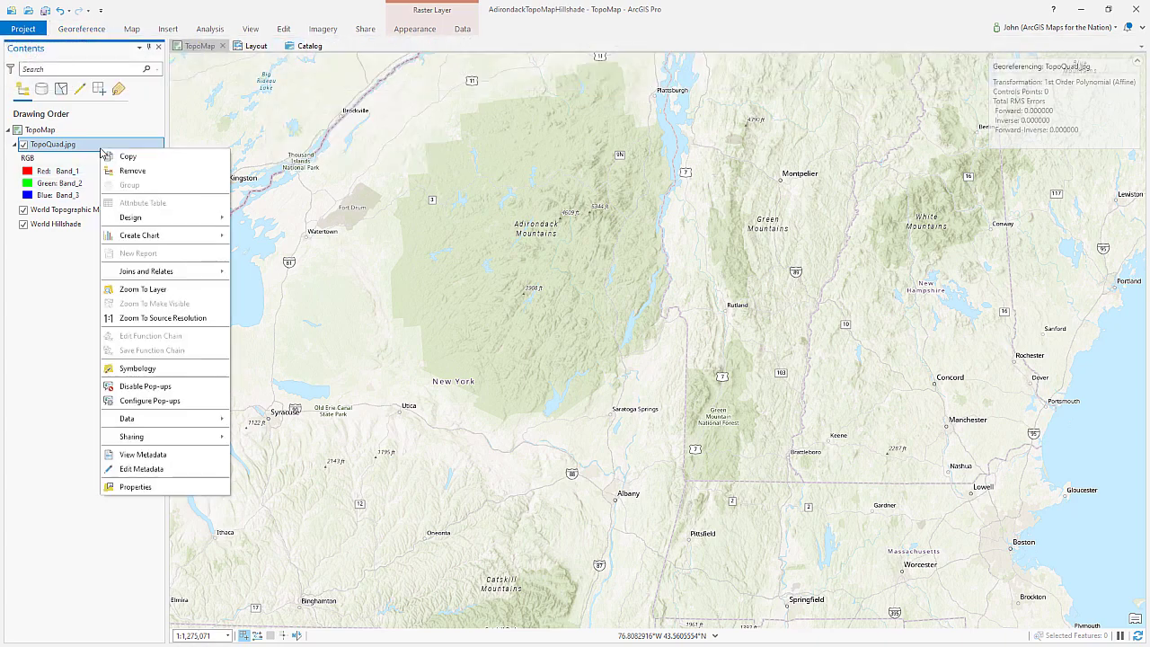
click(142, 292)
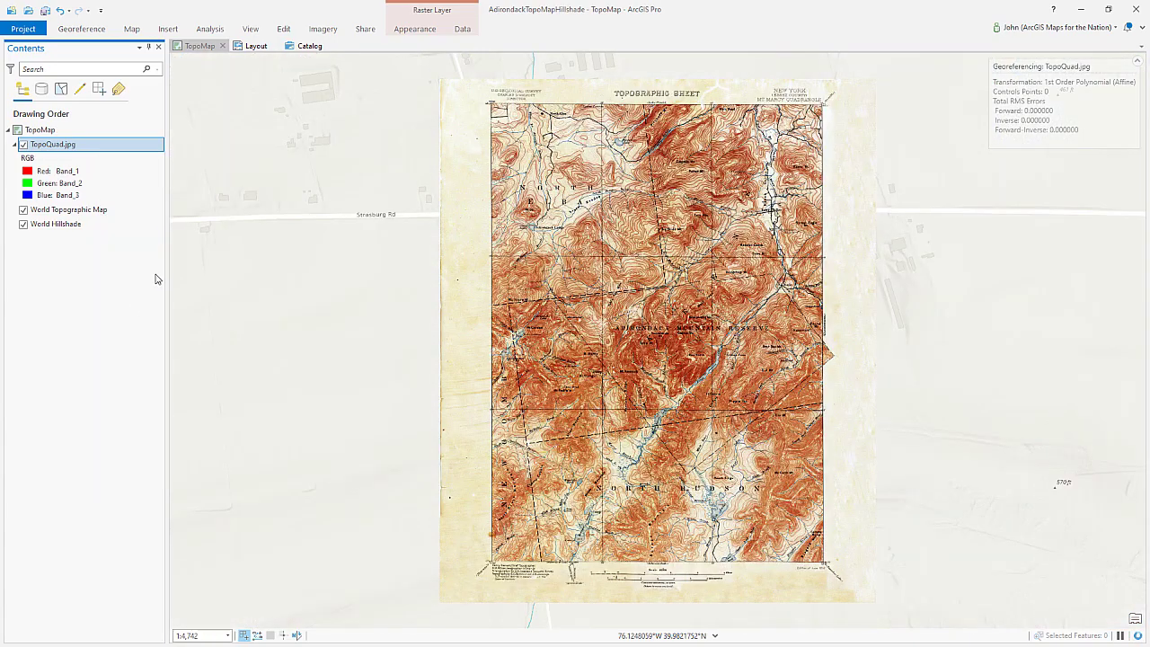
scroll(462, 113, up, 10)
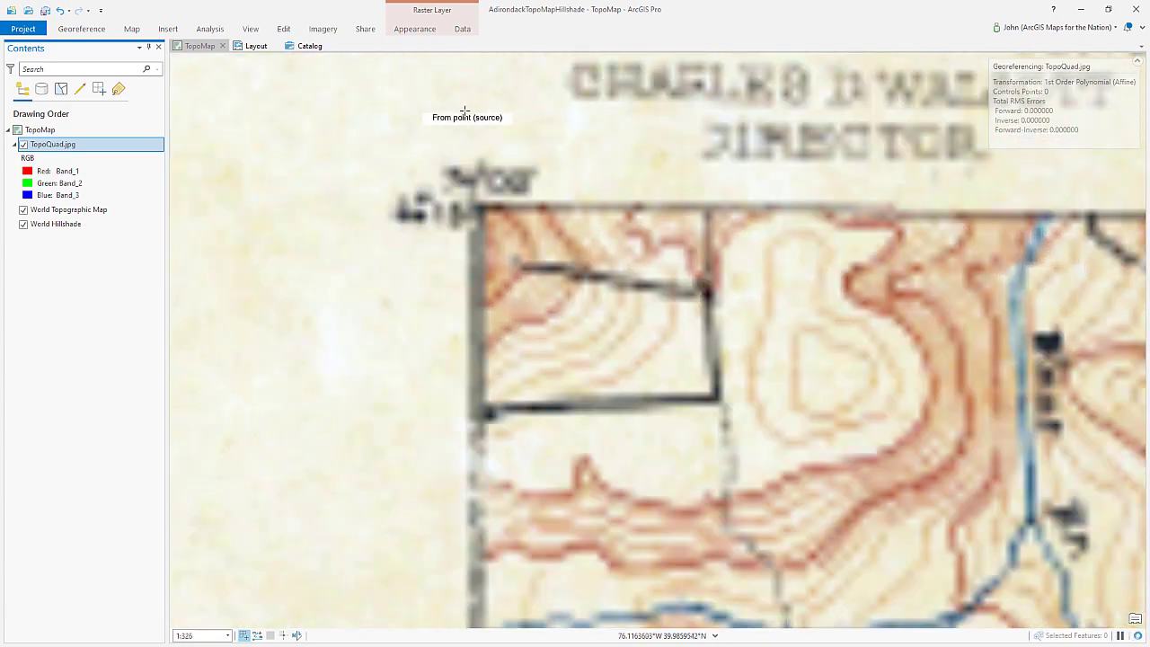
scroll(463, 113, down, 2)
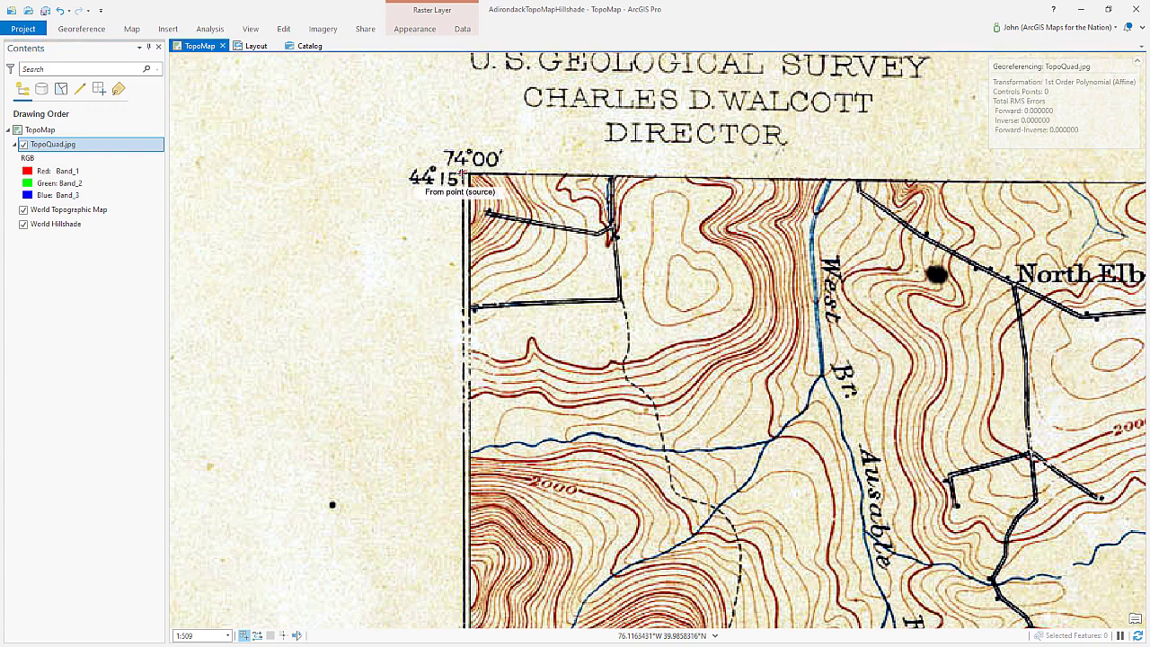
click(462, 174)
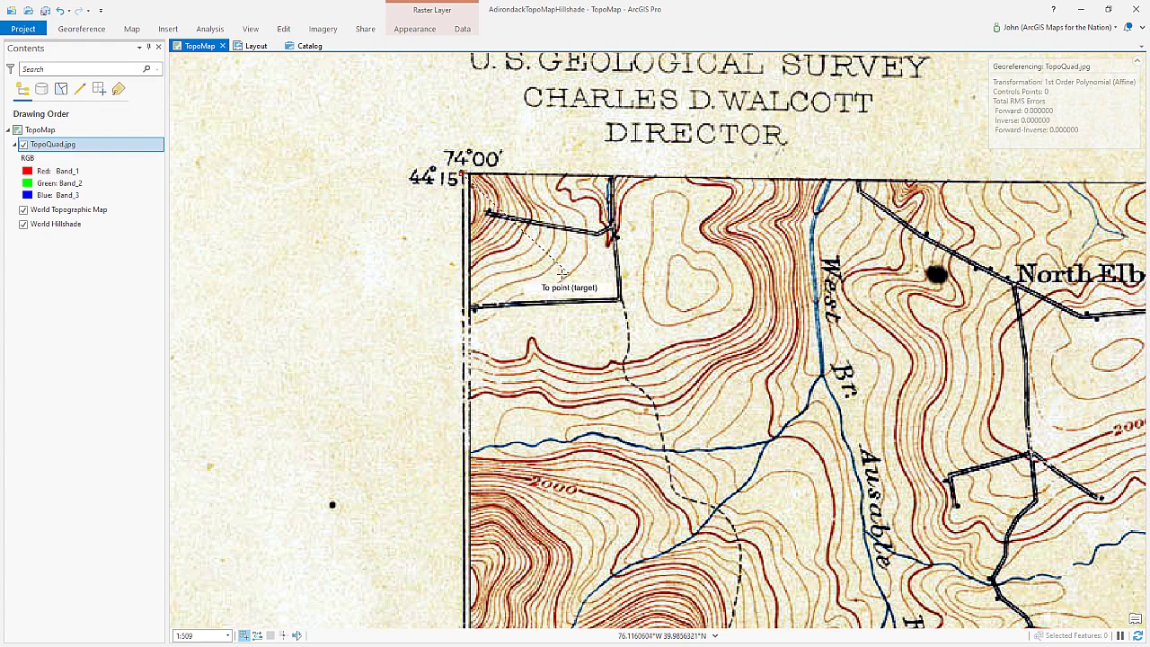
- Switch the map's coordinate display to Degrees Minutes Seconds while the first control point's target over the Adirondacks is still pending
scroll(509, 302, down, 2)
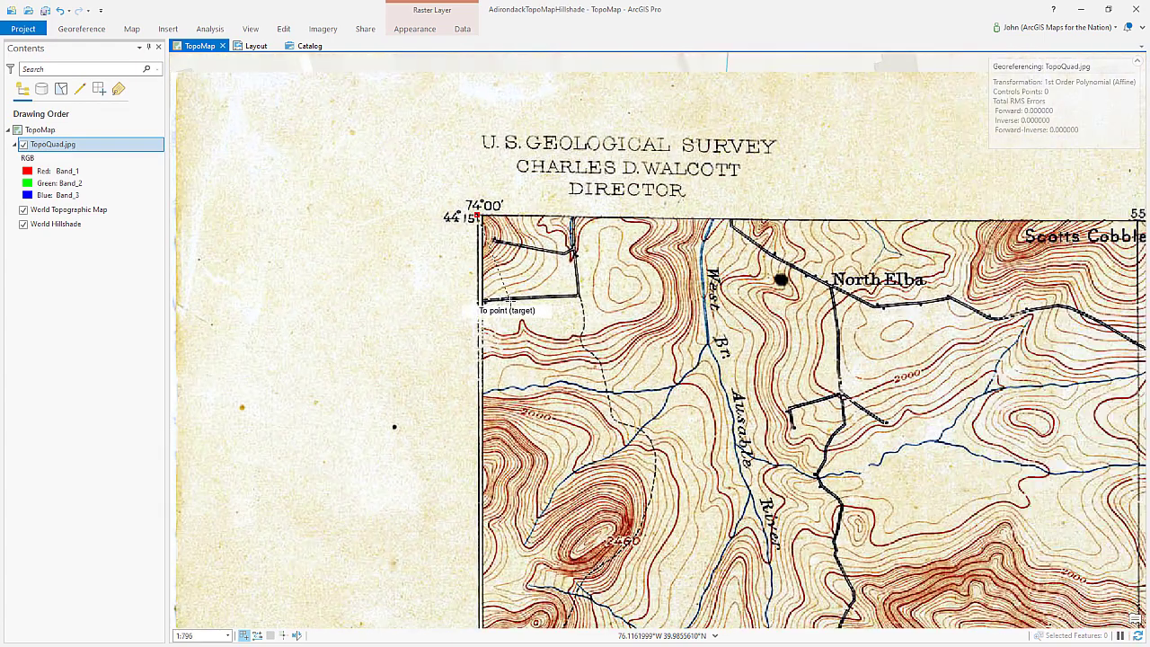
scroll(507, 304, down, 6)
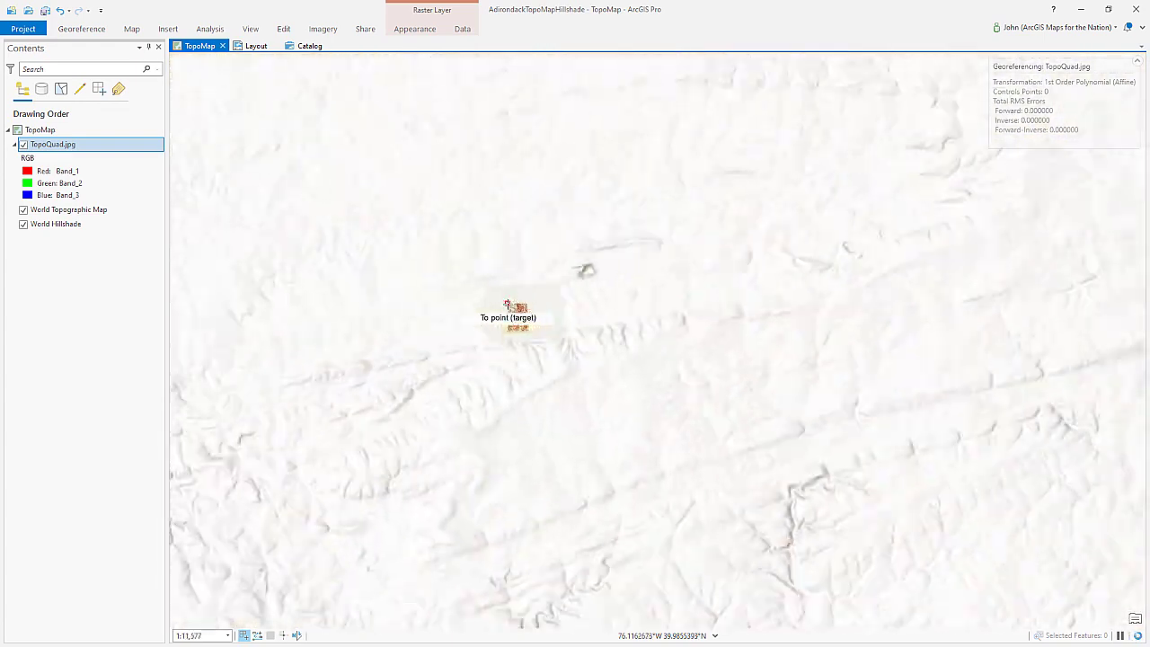
scroll(508, 306, down, 10)
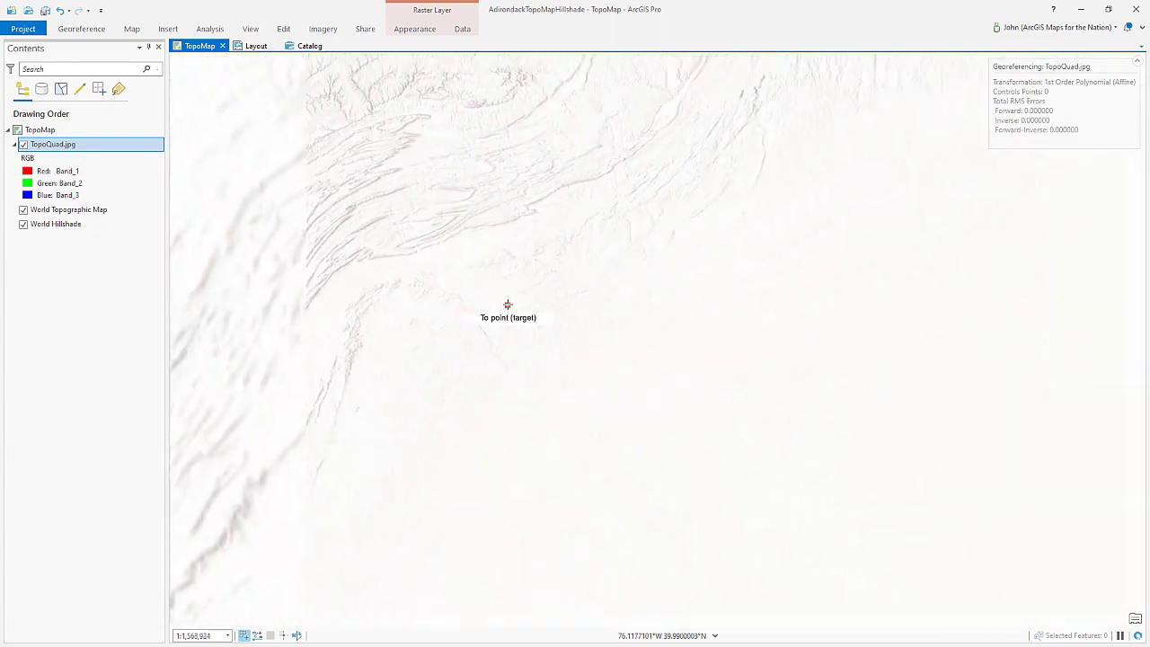
scroll(507, 305, down, 3)
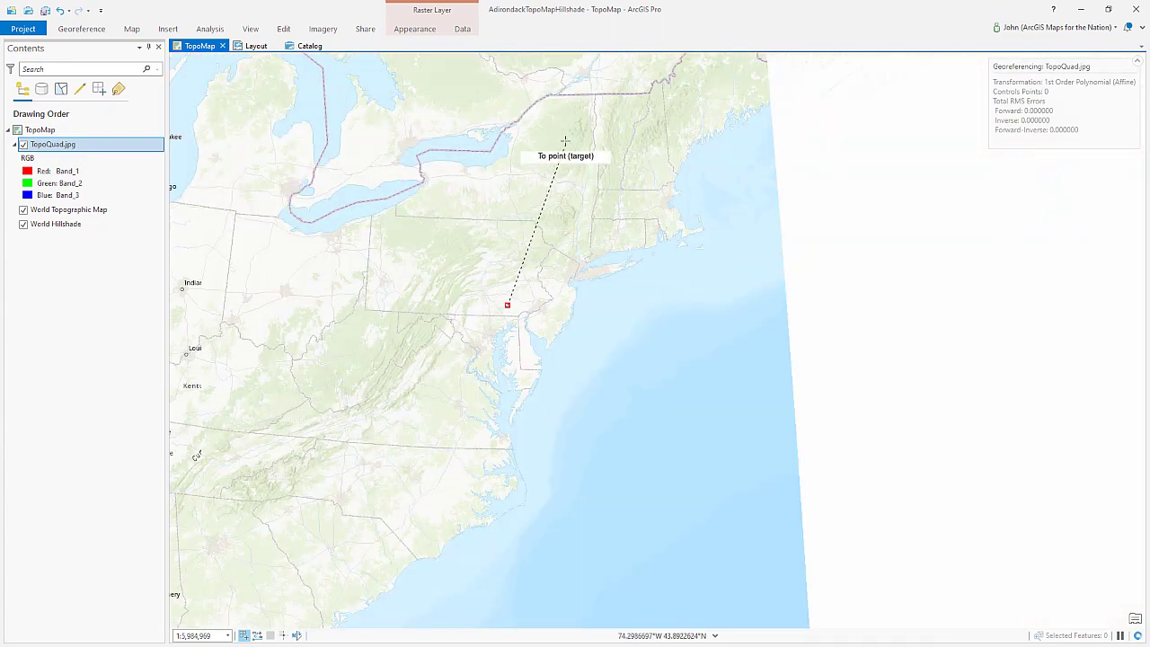
scroll(564, 141, up, 5)
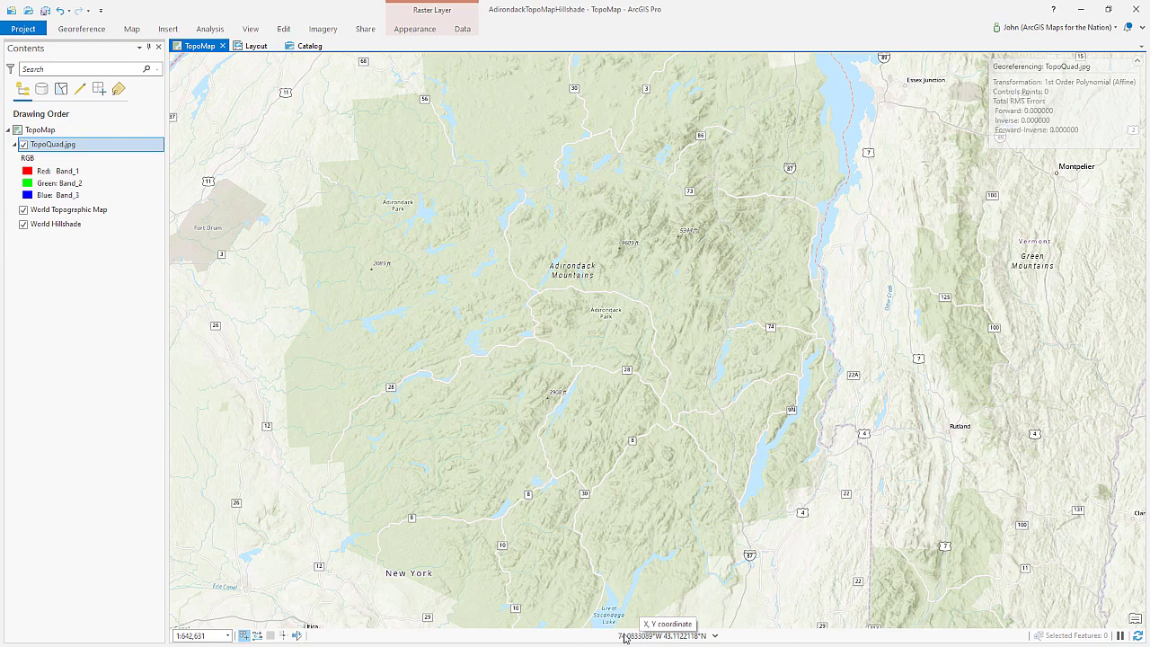
click(716, 636)
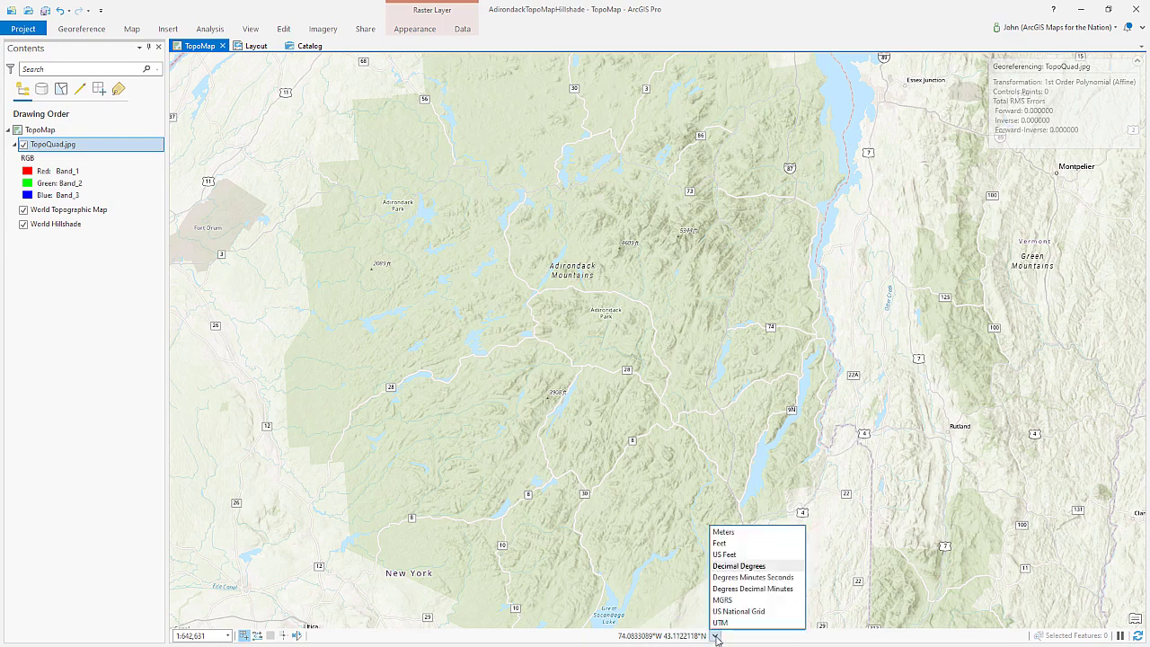
click(743, 578)
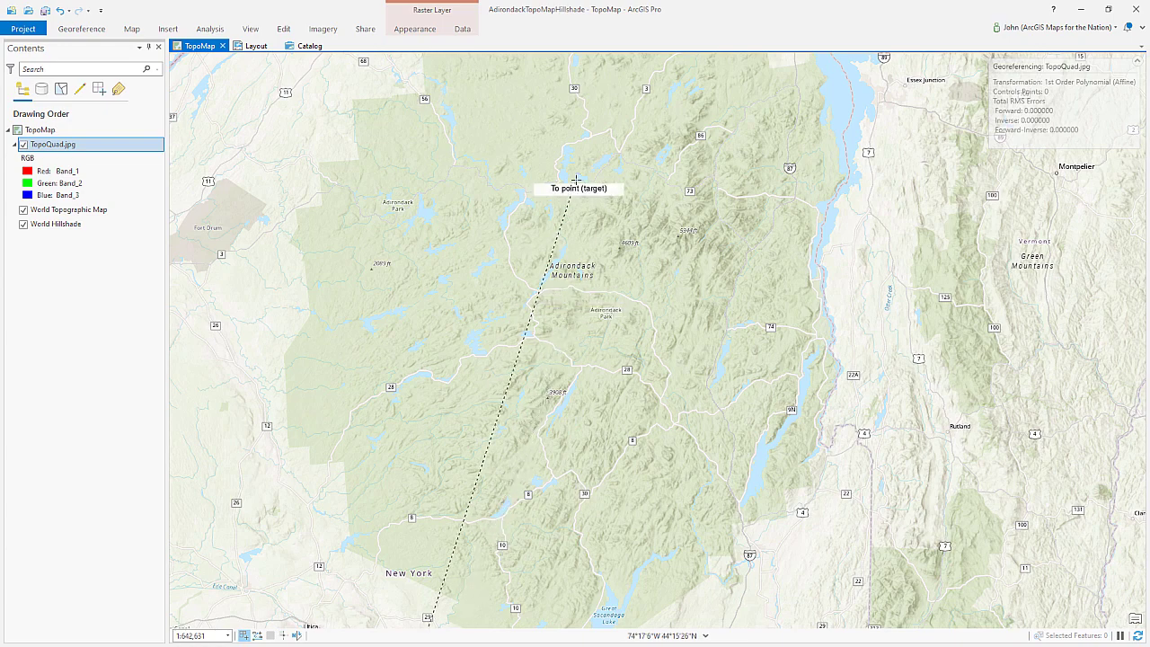
- Place the first control point's target on the basemap at 74°00'W 44°15'N, near Heaven Hill
scroll(644, 182, up, 1)
scroll(644, 181, up, 5)
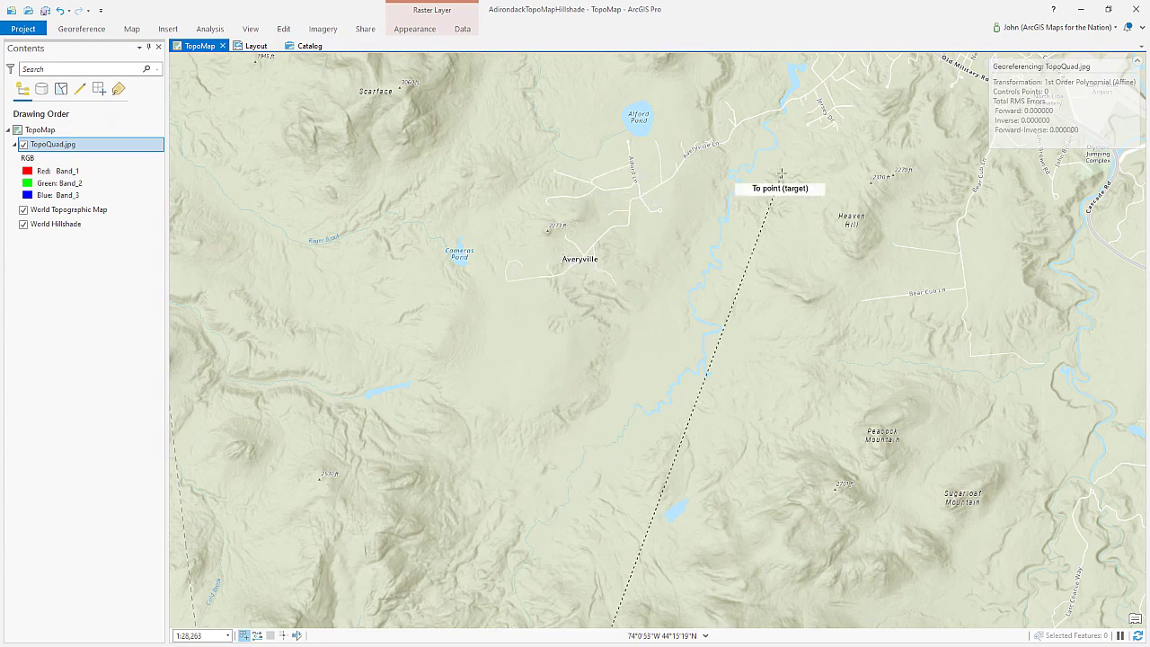
scroll(886, 162, up, 2)
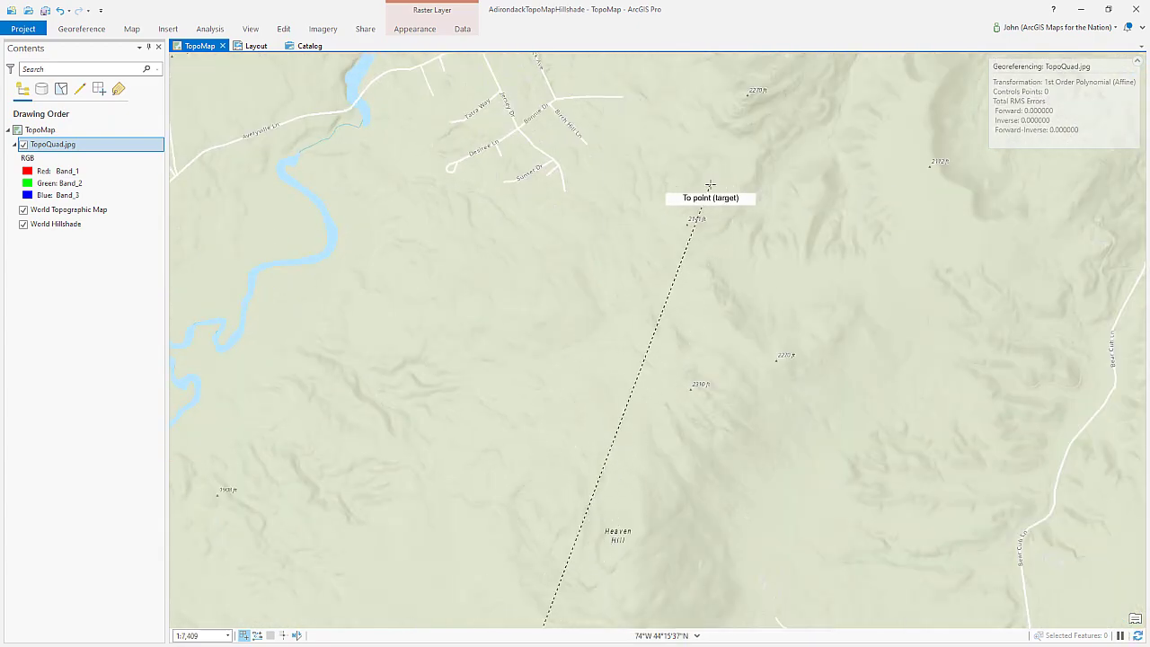
click(710, 528)
- Place the second control point's source on the quadrangle's southeast neatline corner, labelled 73°45' and 44°00'
scroll(586, 269, down, 2)
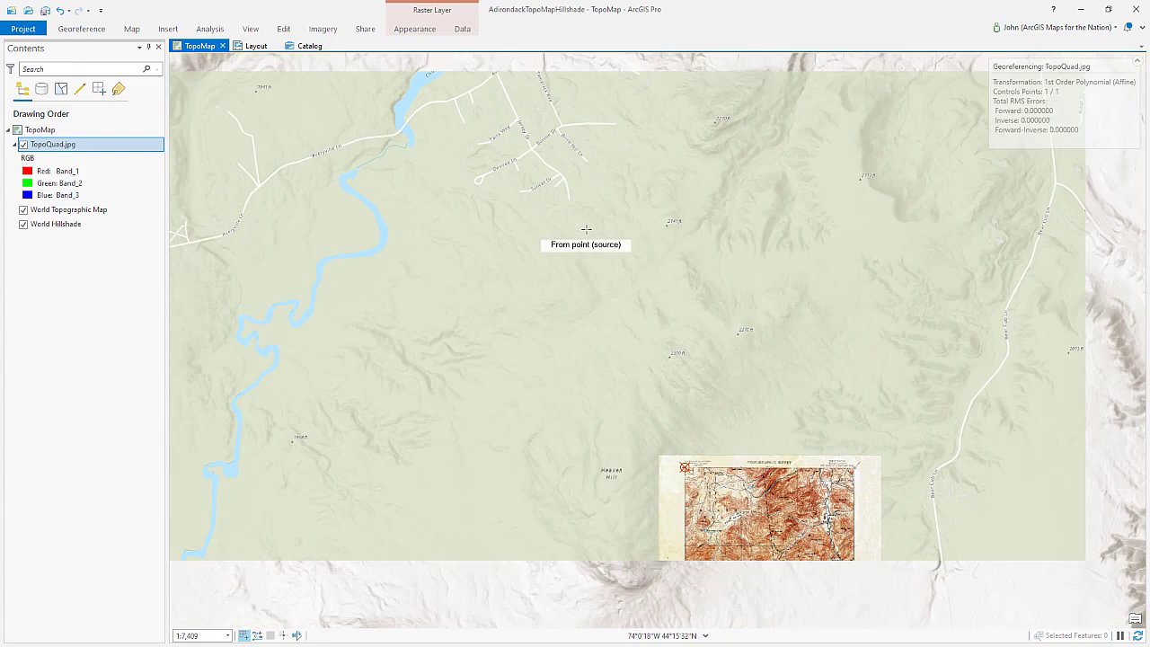
scroll(578, 213, down, 4)
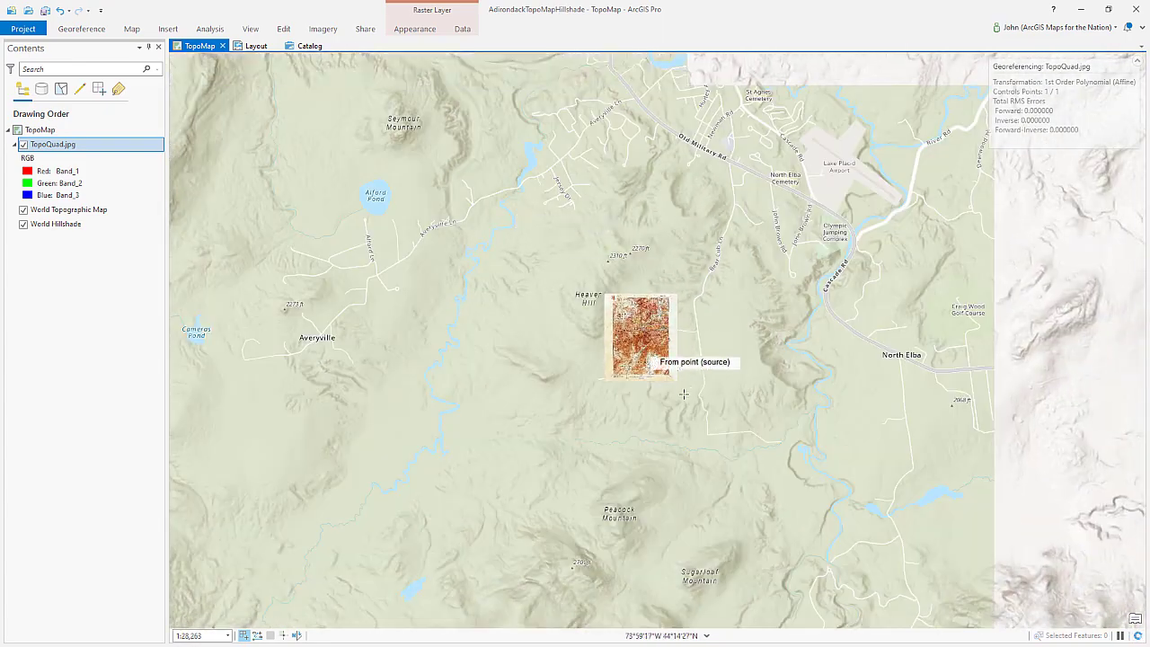
scroll(666, 367, up, 4)
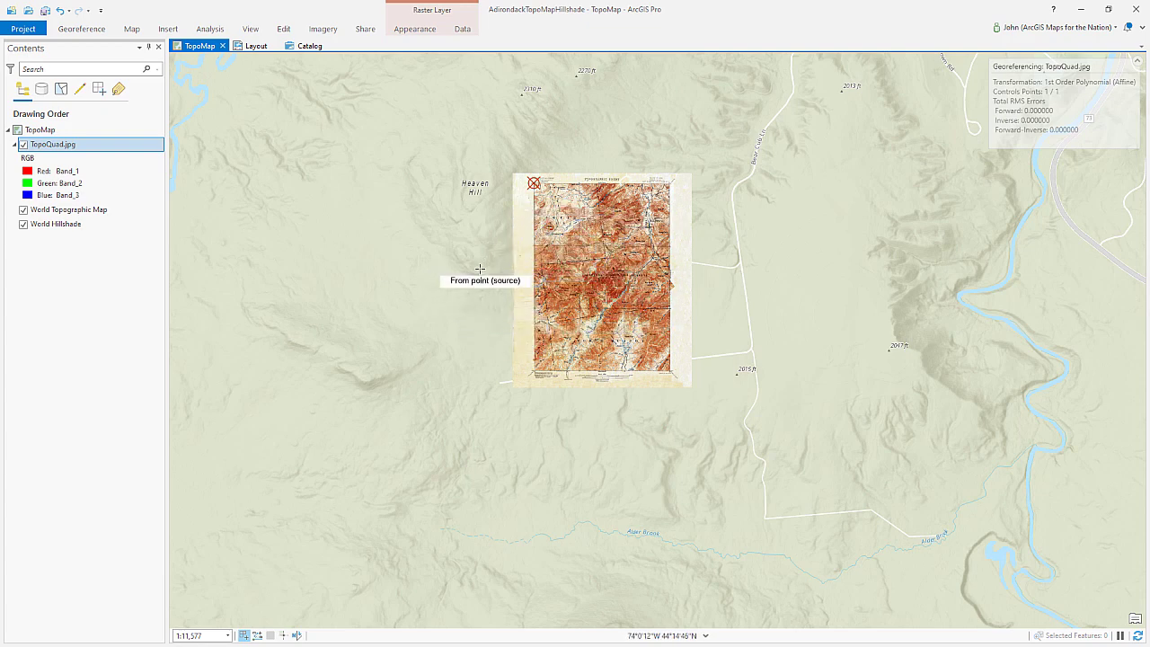
scroll(642, 390, up, 5)
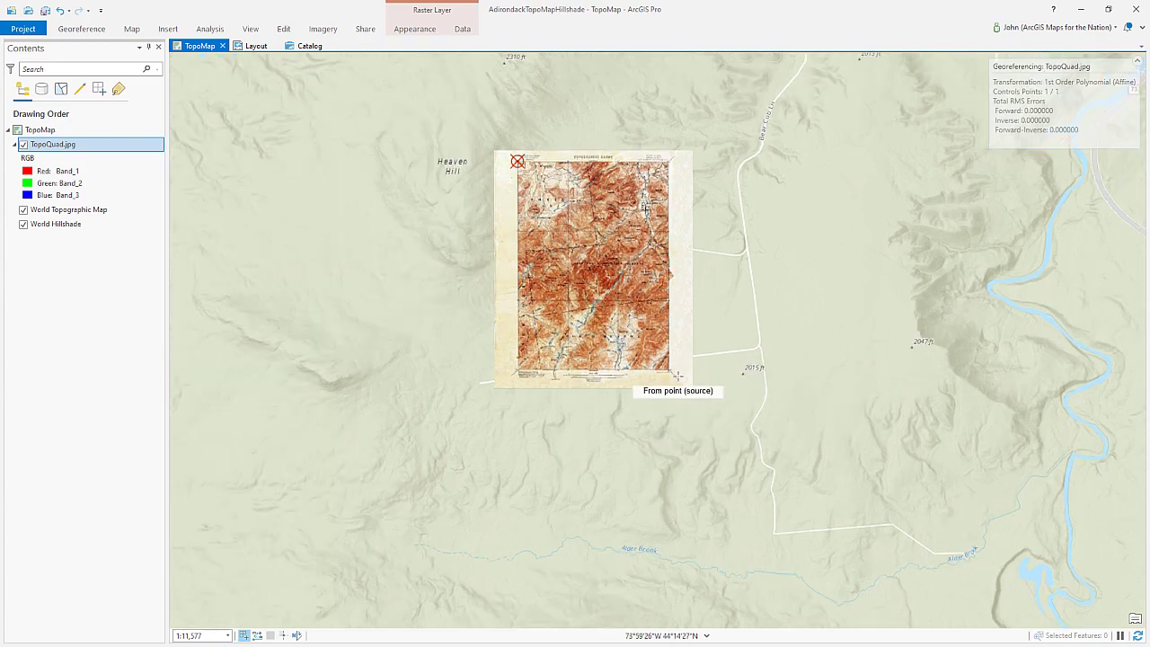
scroll(667, 359, up, 4)
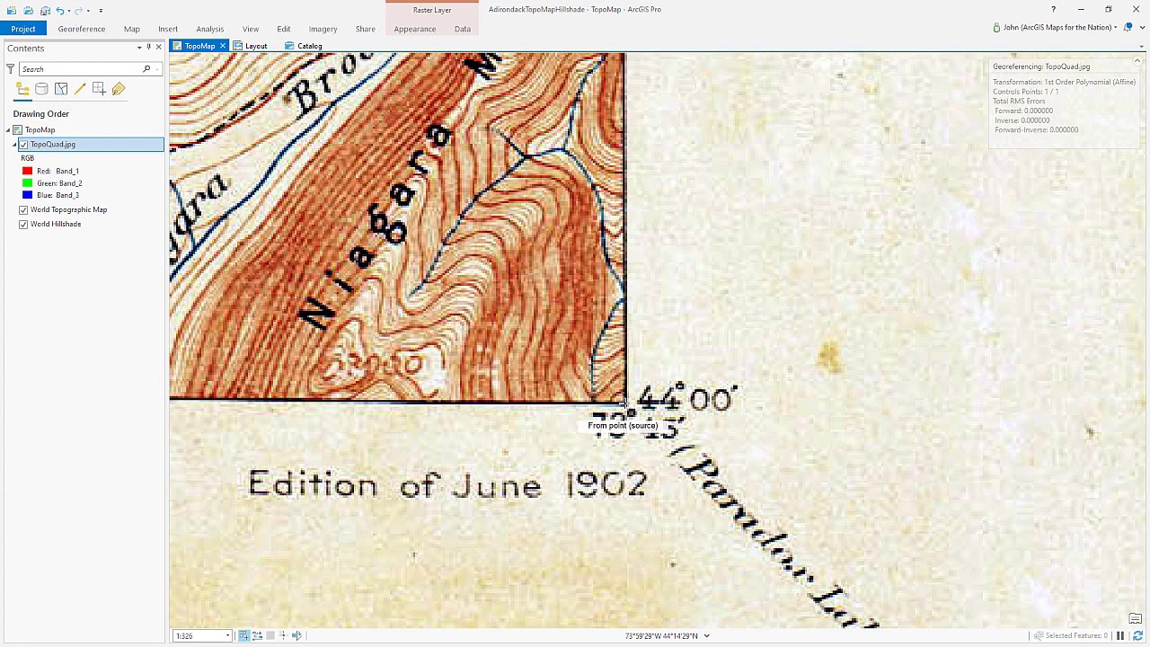
click(625, 403)
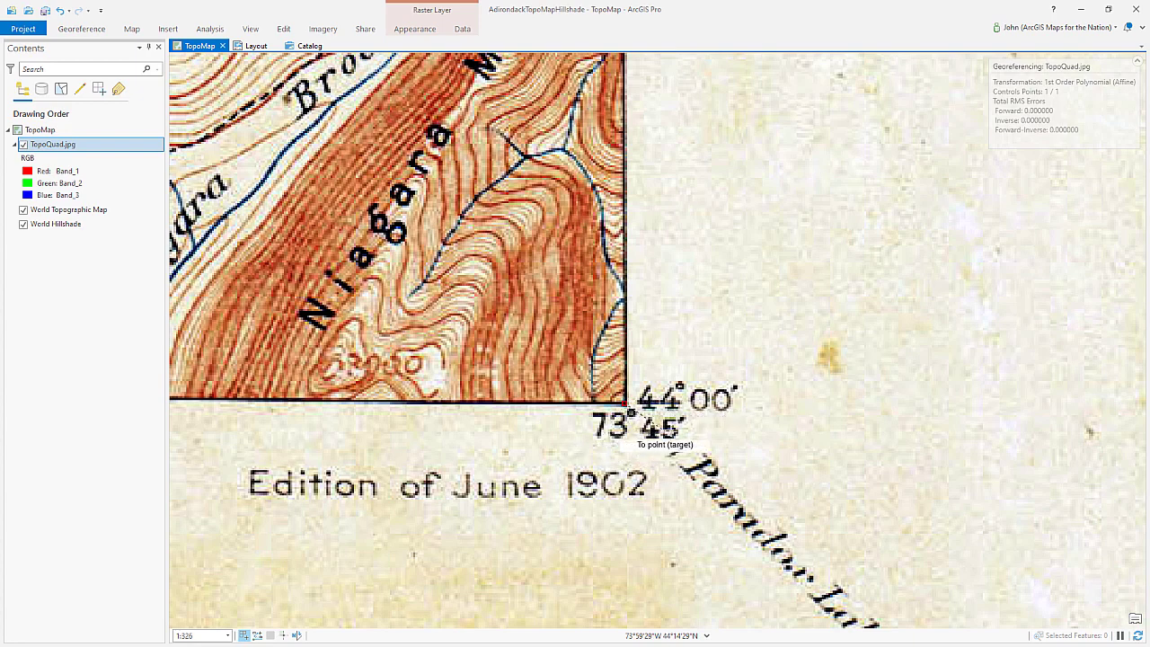
- Place the second control point's target on the basemap at 73°45'W 44°00'N, between Niagara Mountain and Nippletop Mountain
scroll(658, 428, down, 5)
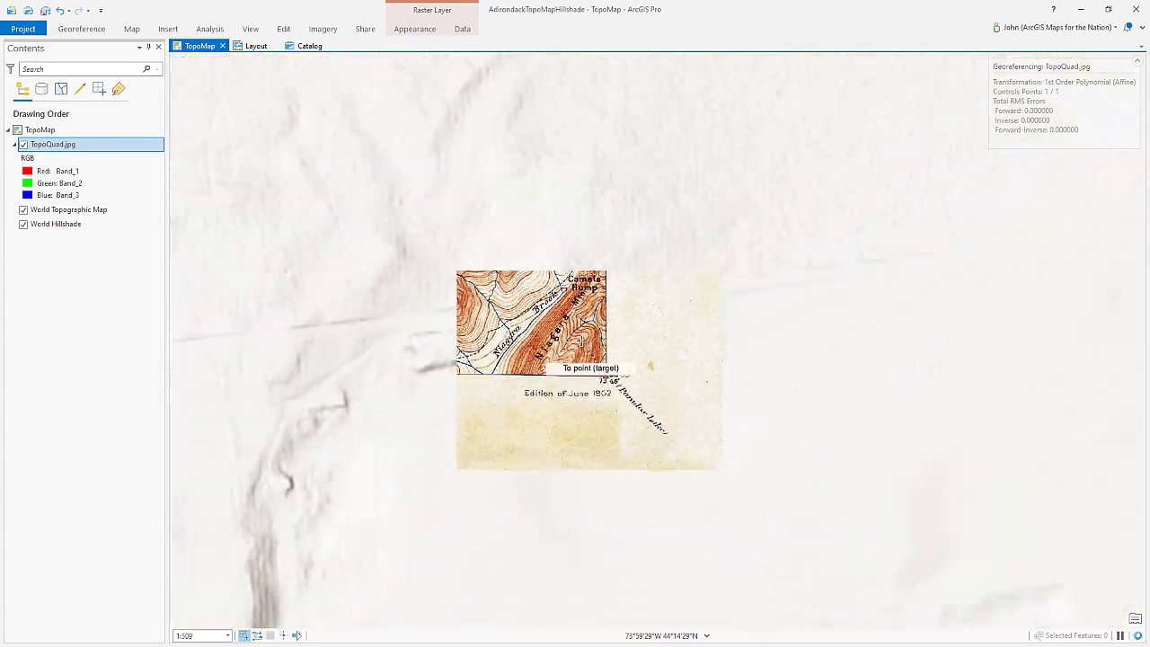
scroll(558, 329, down, 8)
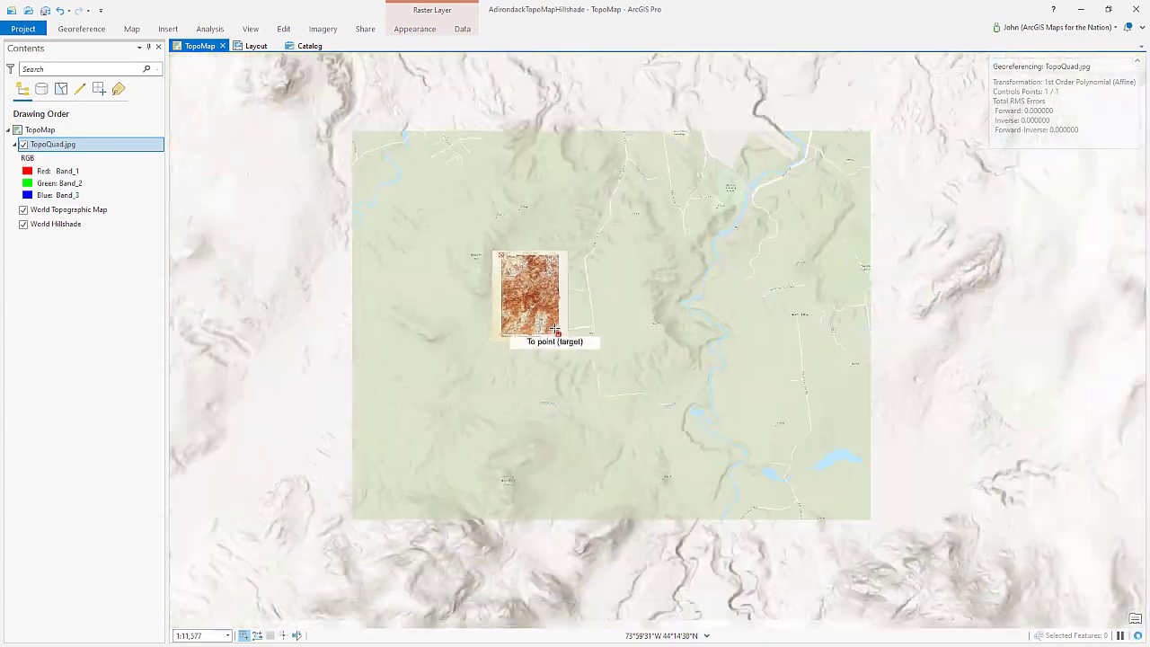
scroll(590, 495, down, 5)
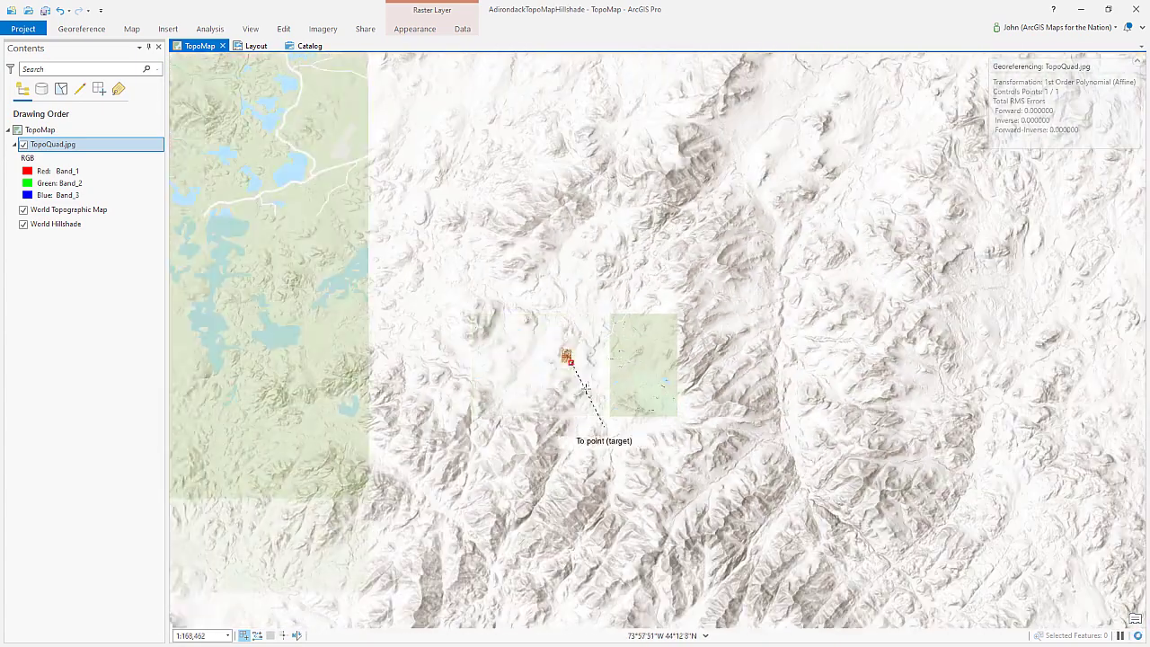
scroll(568, 331, up, 6)
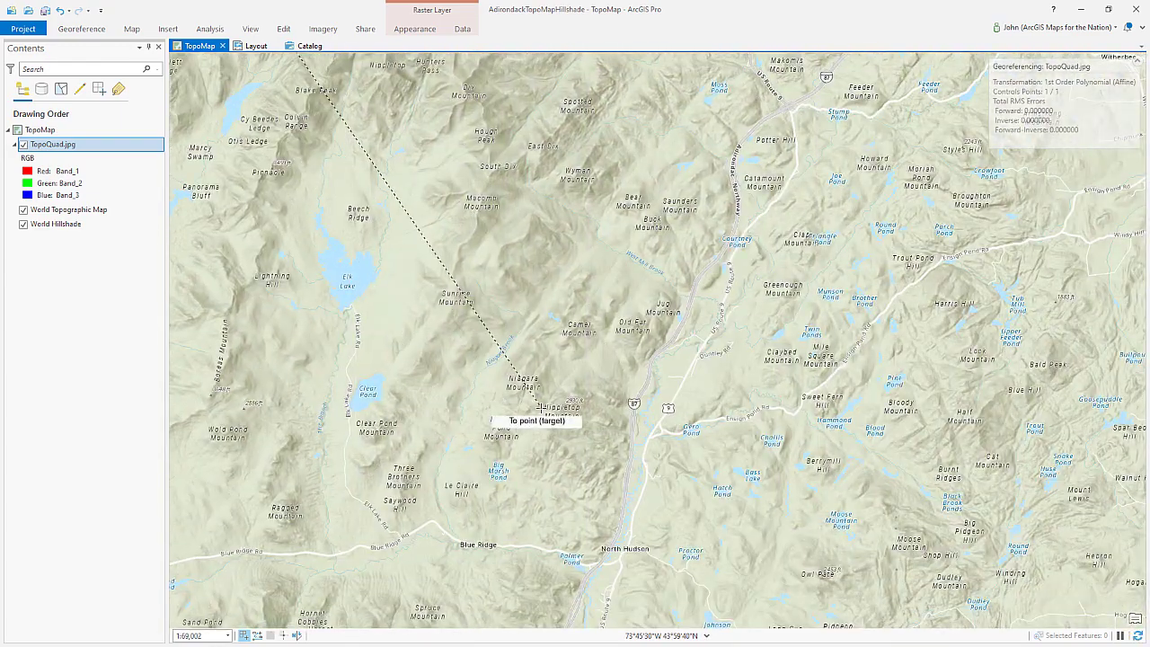
scroll(548, 396, up, 3)
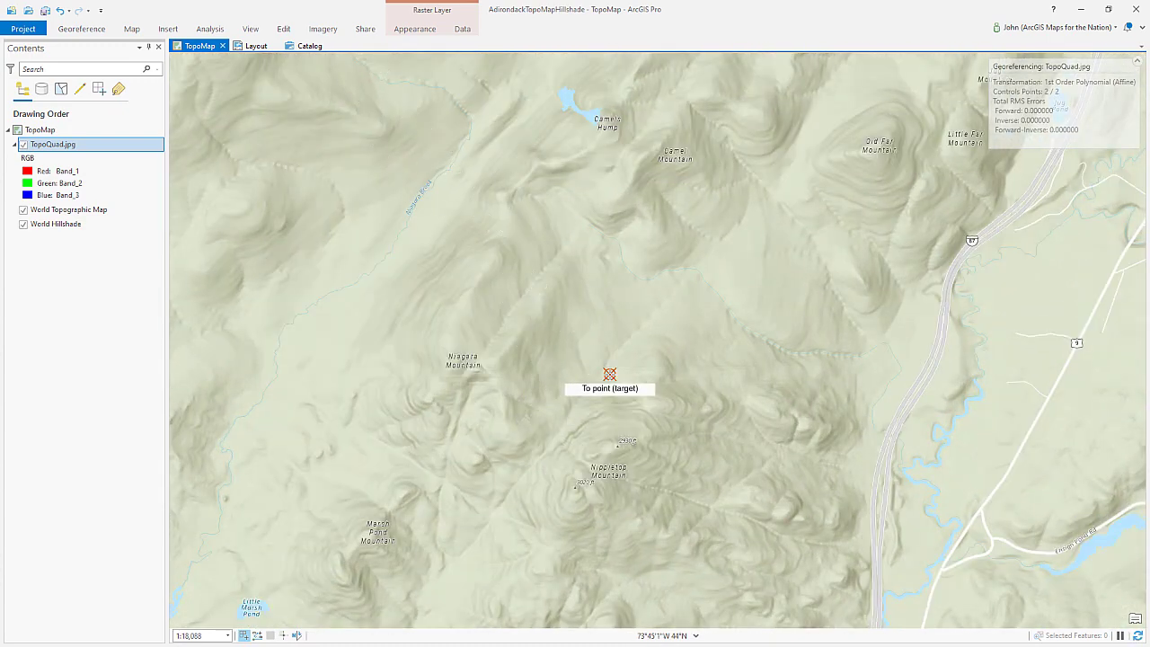
click(610, 373)
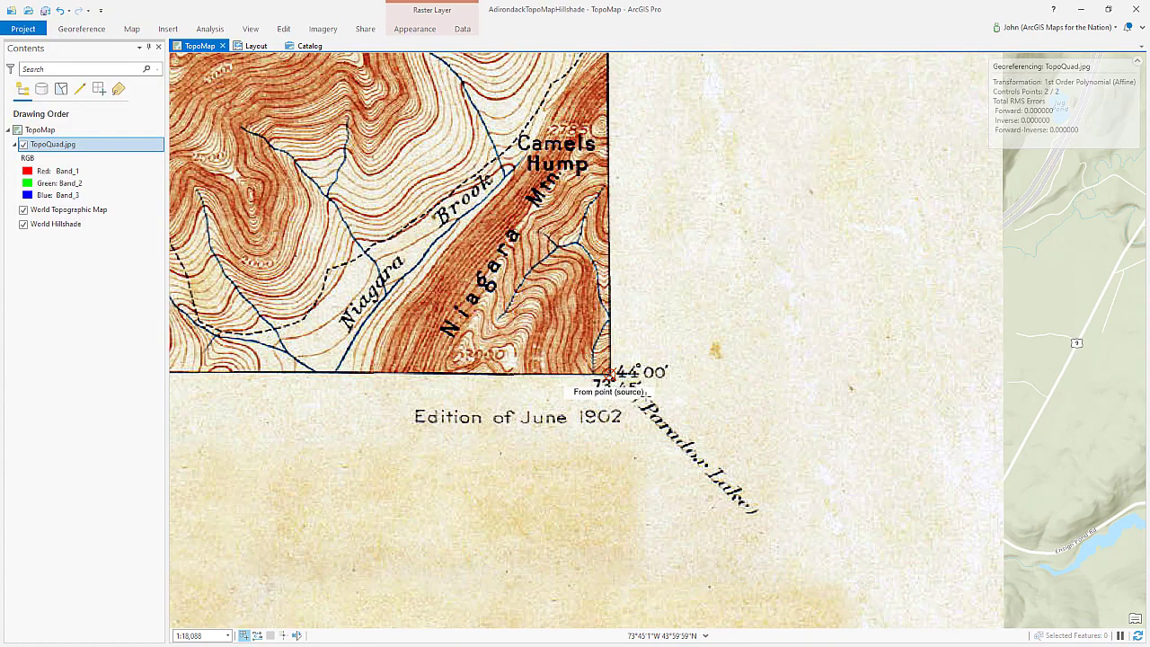
scroll(722, 447, down, 5)
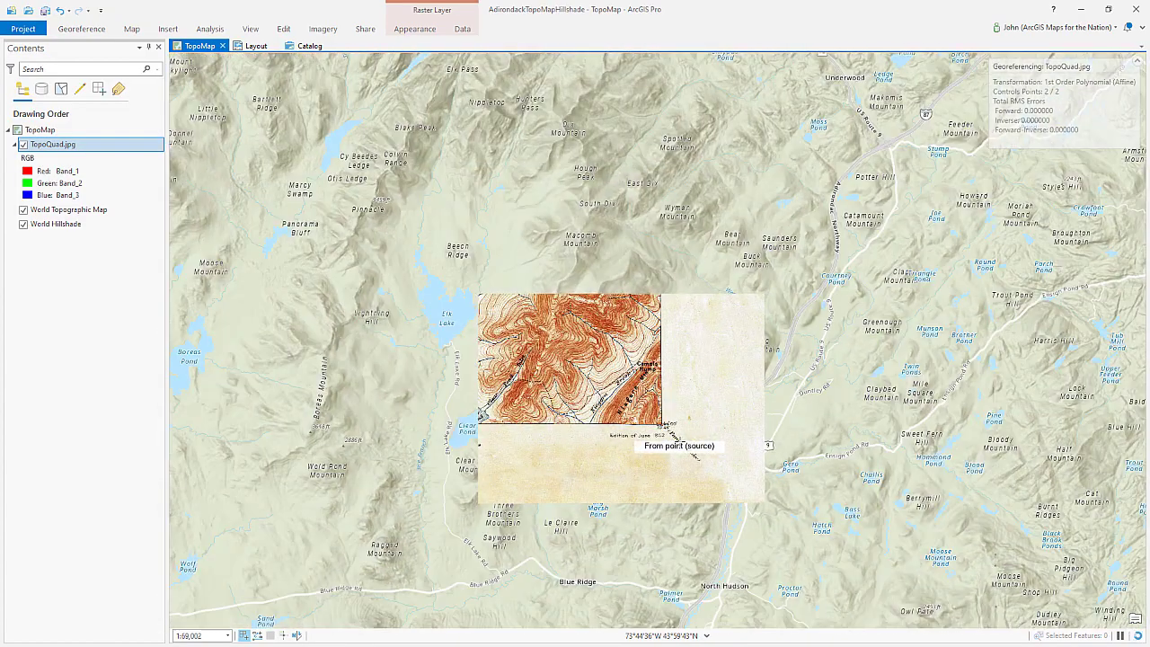
scroll(744, 465, up, 2)
scroll(755, 477, down, 5)
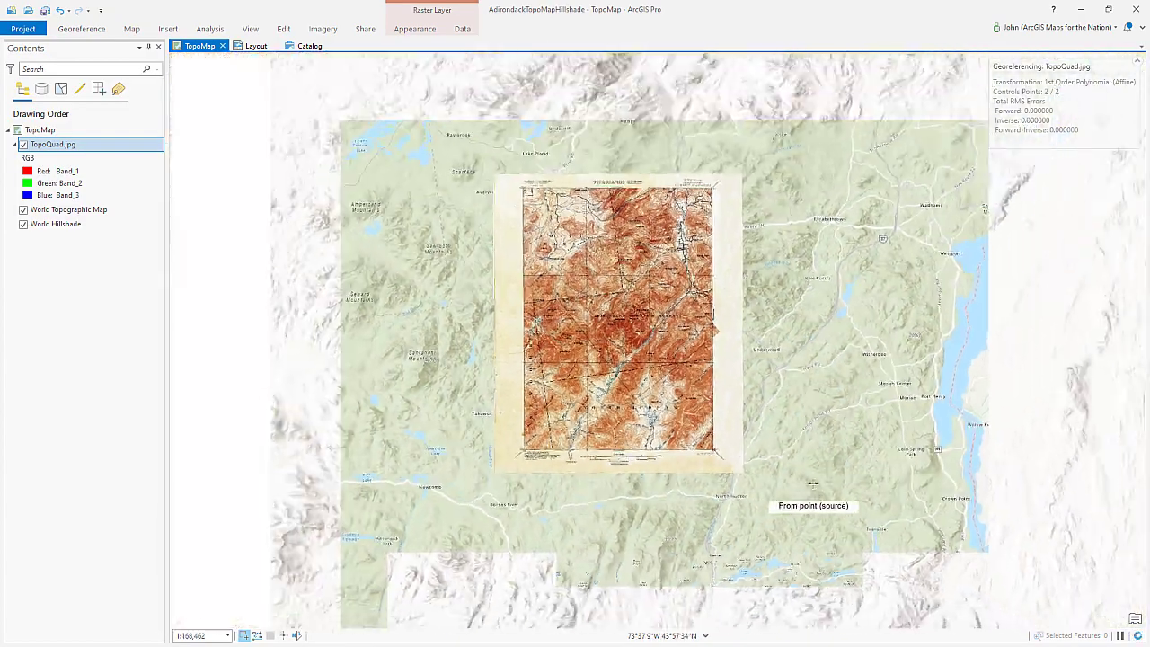
scroll(659, 334, up, 2)
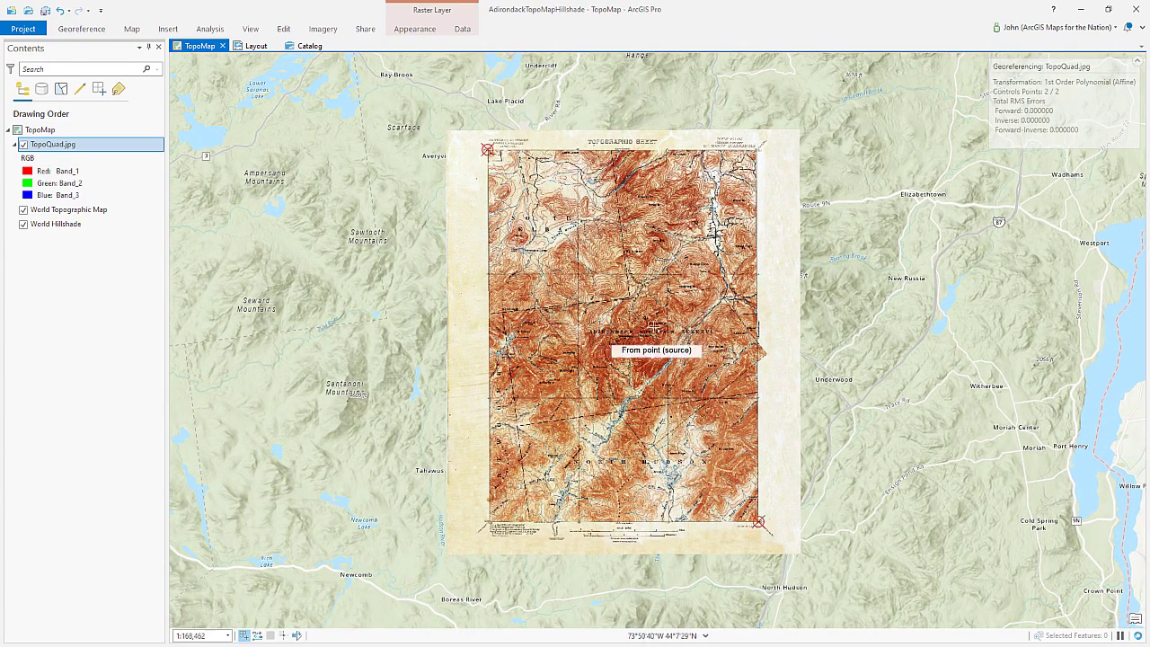
scroll(654, 327, up, 1)
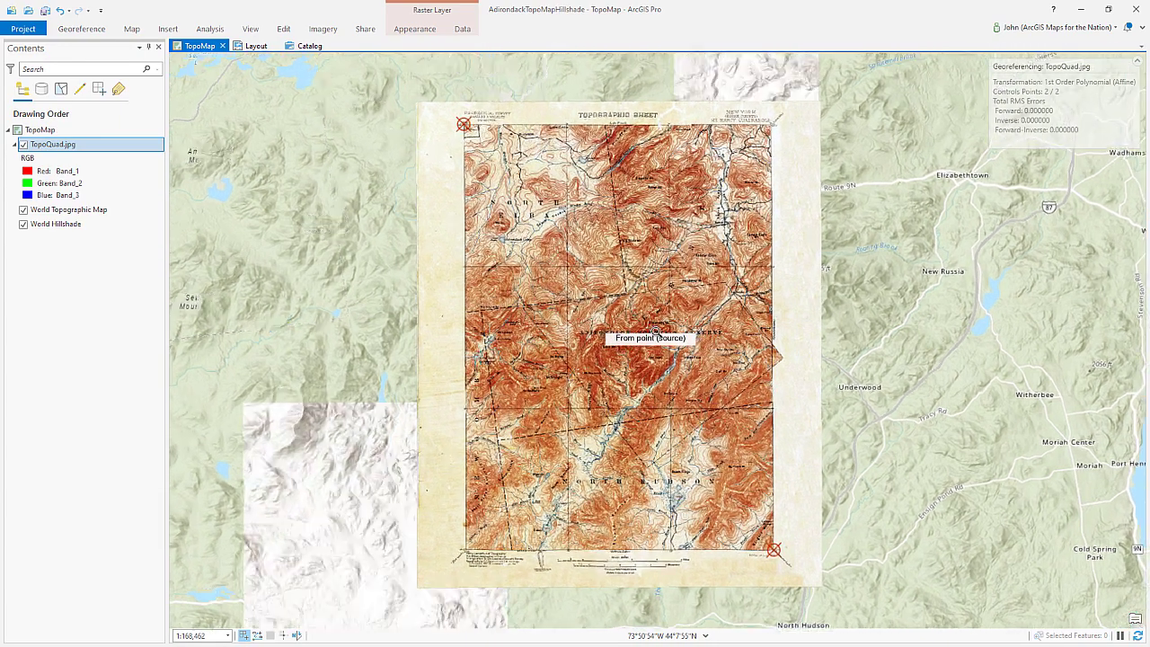
- Check the quadrangle's alignment with the surrounding basemap by swiping the TopoQuad.jpg layer across the map
scroll(650, 325, down, 2)
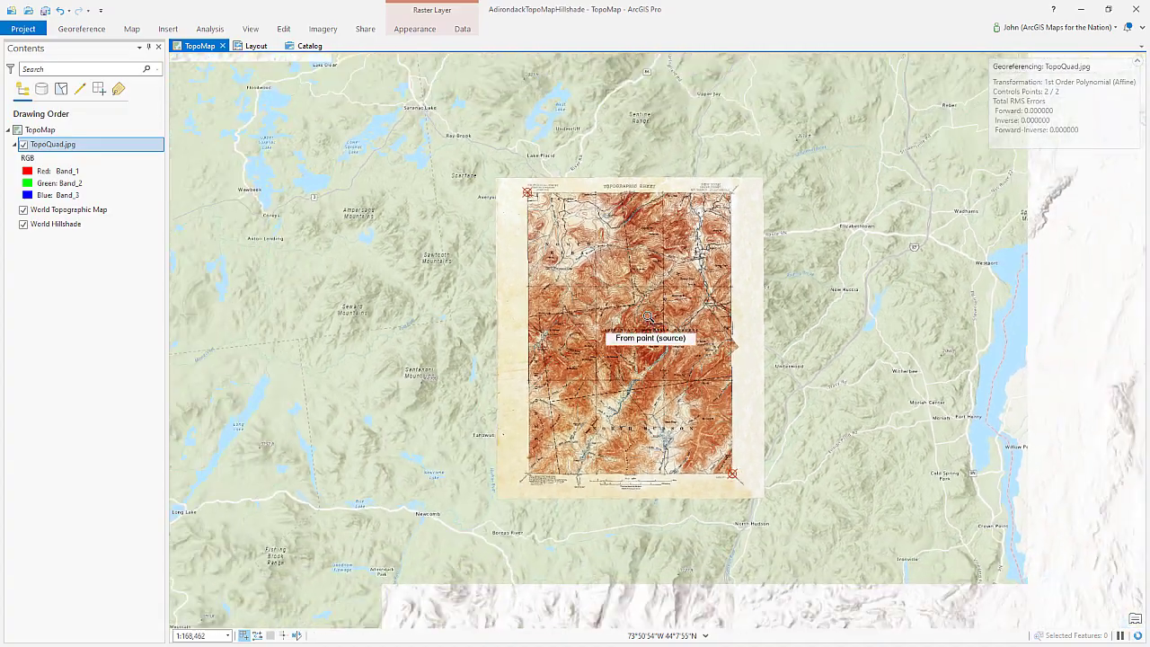
scroll(657, 328, up, 2)
scroll(656, 329, up, 1)
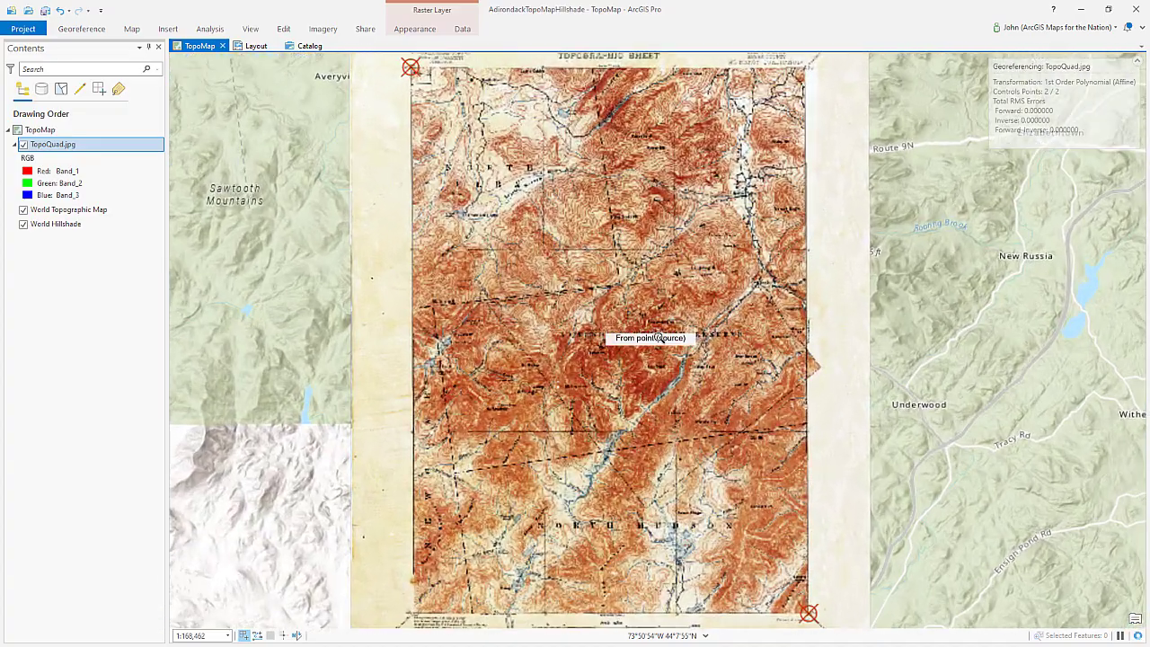
scroll(657, 329, down, 2)
scroll(657, 329, up, 1)
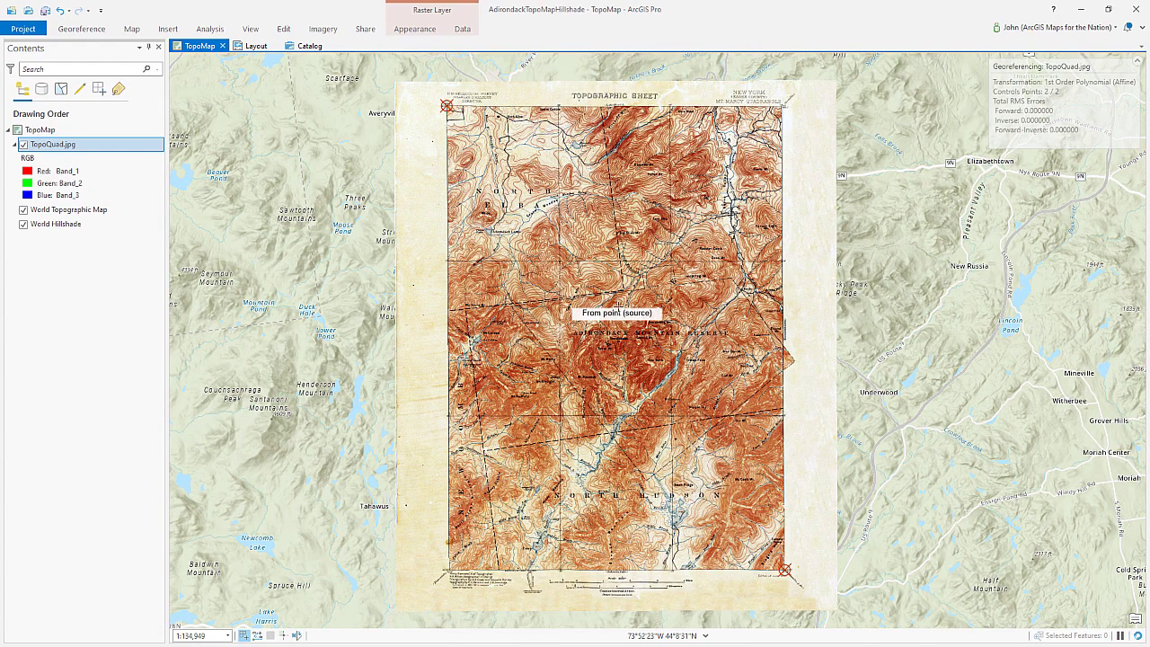
drag(616, 310, 587, 305)
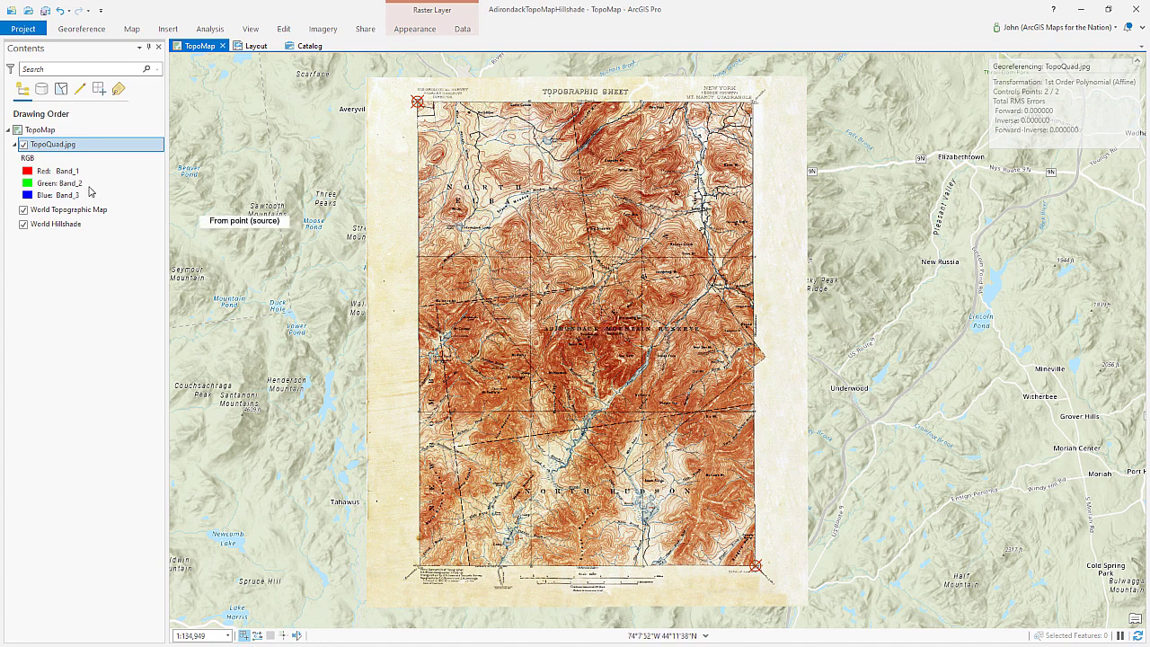
click(146, 151)
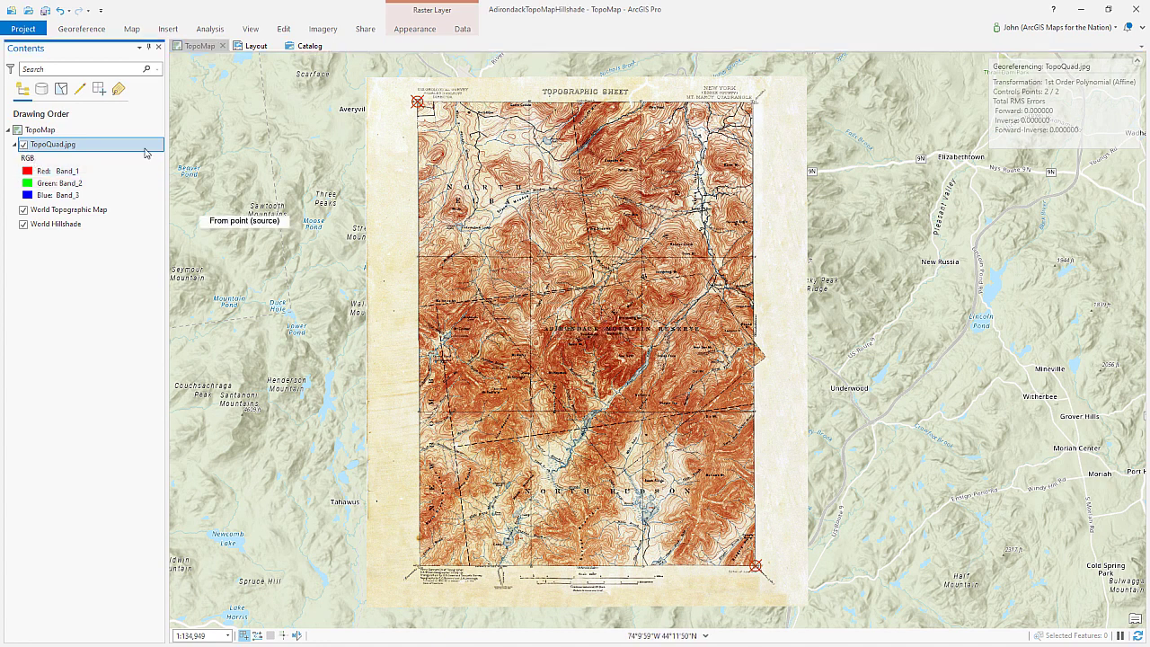
click(415, 31)
click(284, 47)
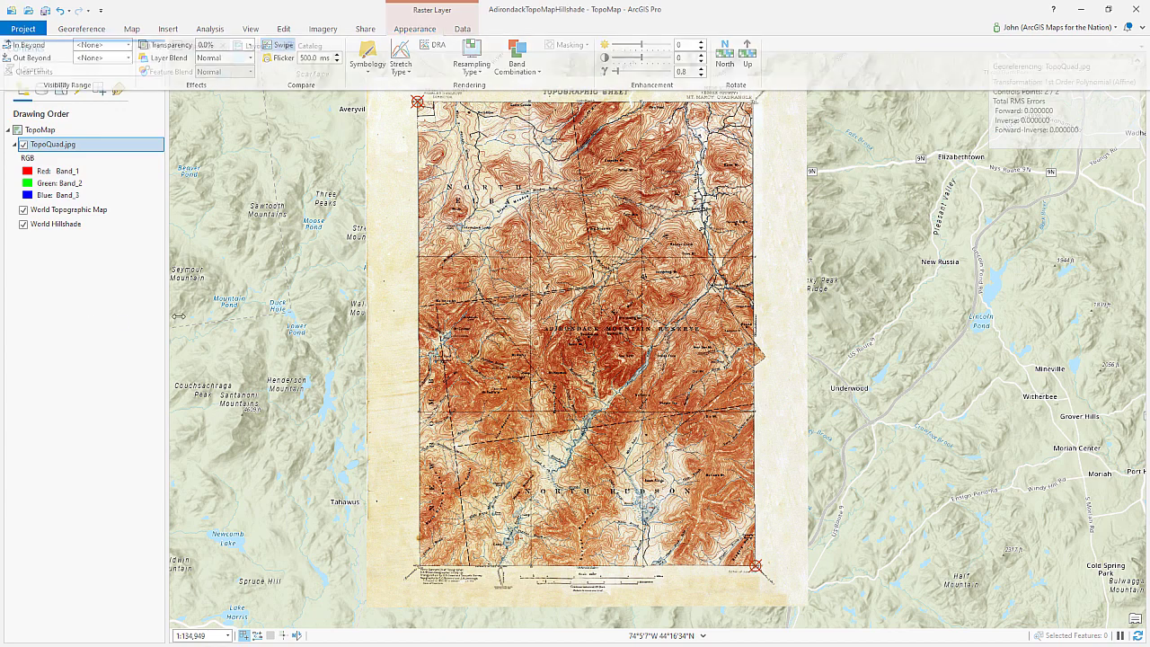
mouse_move(367, 311)
mouse_down()
mouse_move(688, 319)
mouse_move(559, 324)
mouse_move(642, 330)
mouse_move(264, 296)
mouse_move(637, 324)
mouse_move(378, 350)
mouse_move(785, 326)
mouse_move(483, 290)
mouse_move(799, 336)
mouse_move(521, 306)
mouse_move(364, 315)
mouse_up()
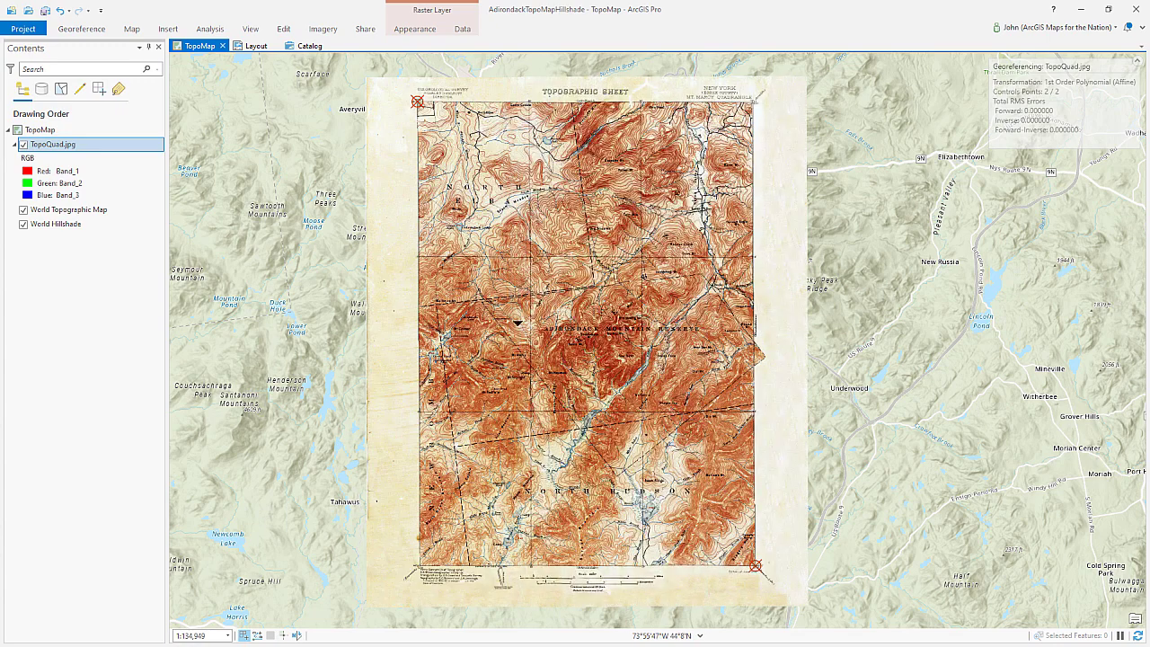
click(406, 30)
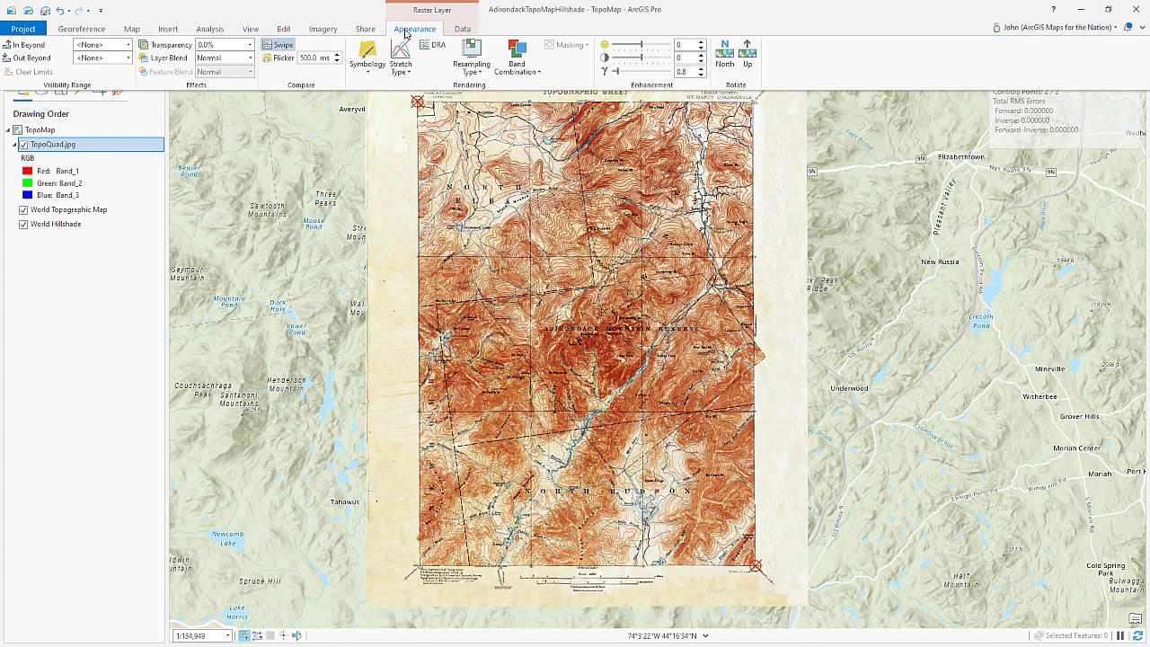
click(275, 15)
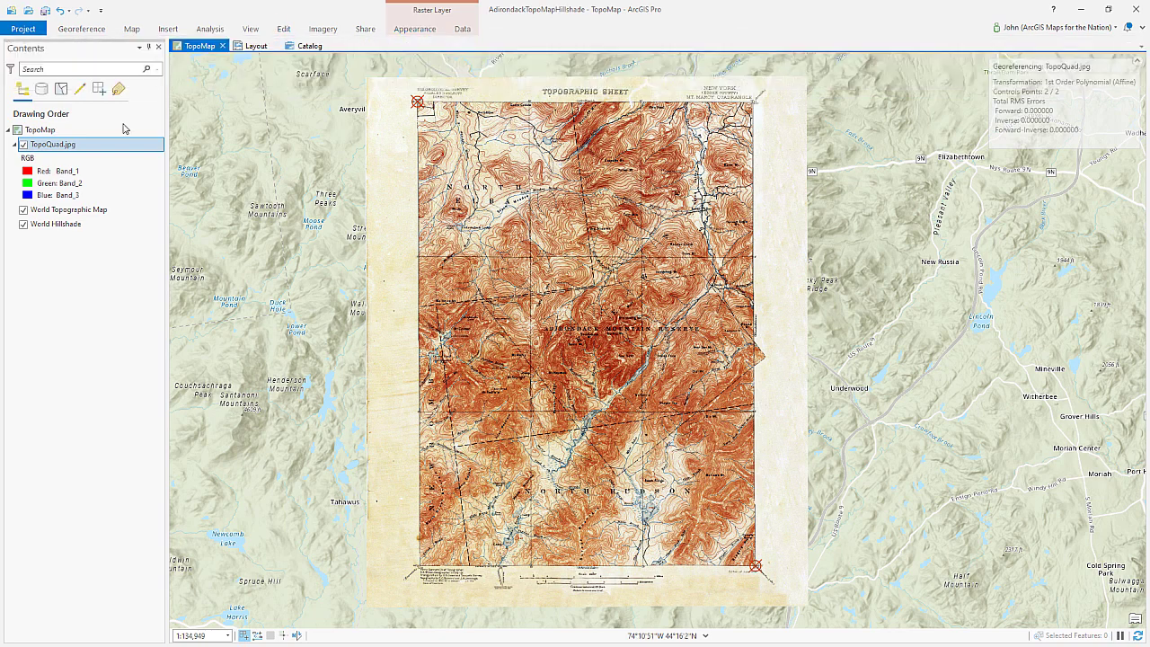
- Save the two-point georeferencing to the TopoQuad.jpg raster
click(82, 30)
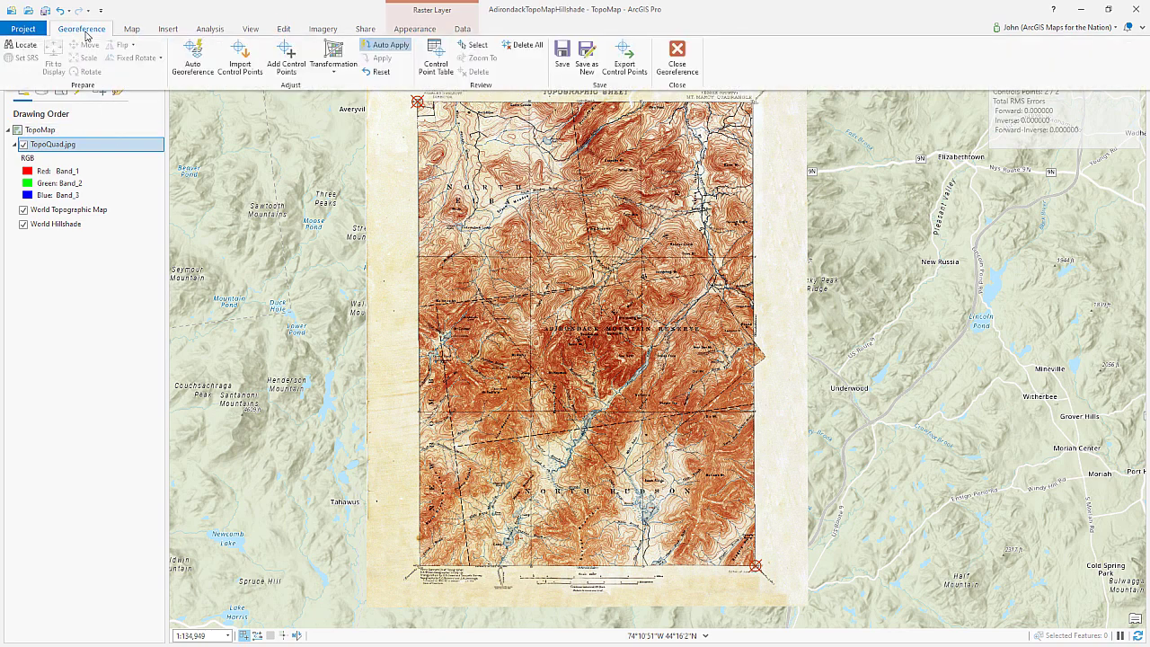
click(562, 57)
click(47, 364)
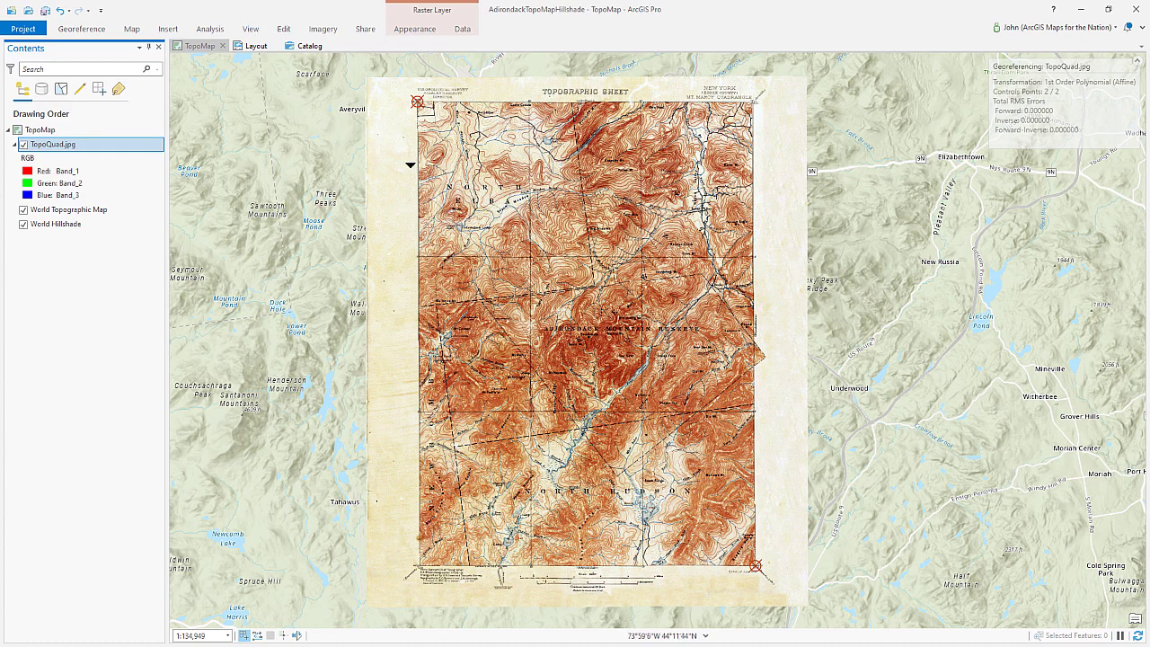
- Set the TopoQuad.jpg layer's gamma to 1.0 and its resampling type to Cubic
click(415, 30)
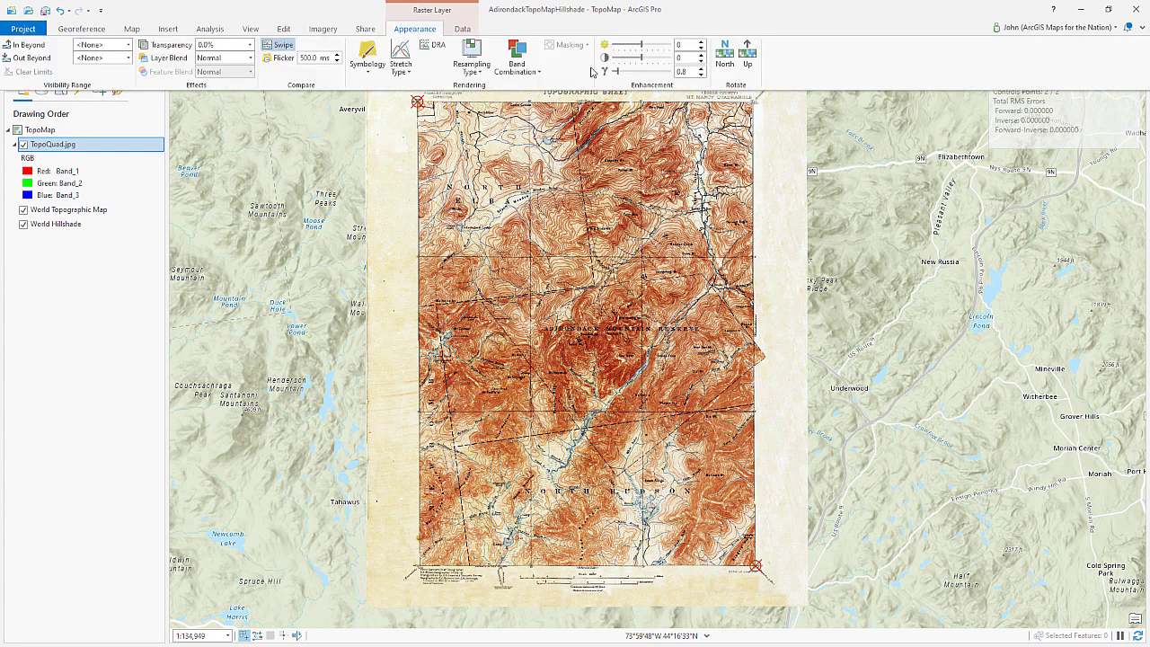
click(702, 70)
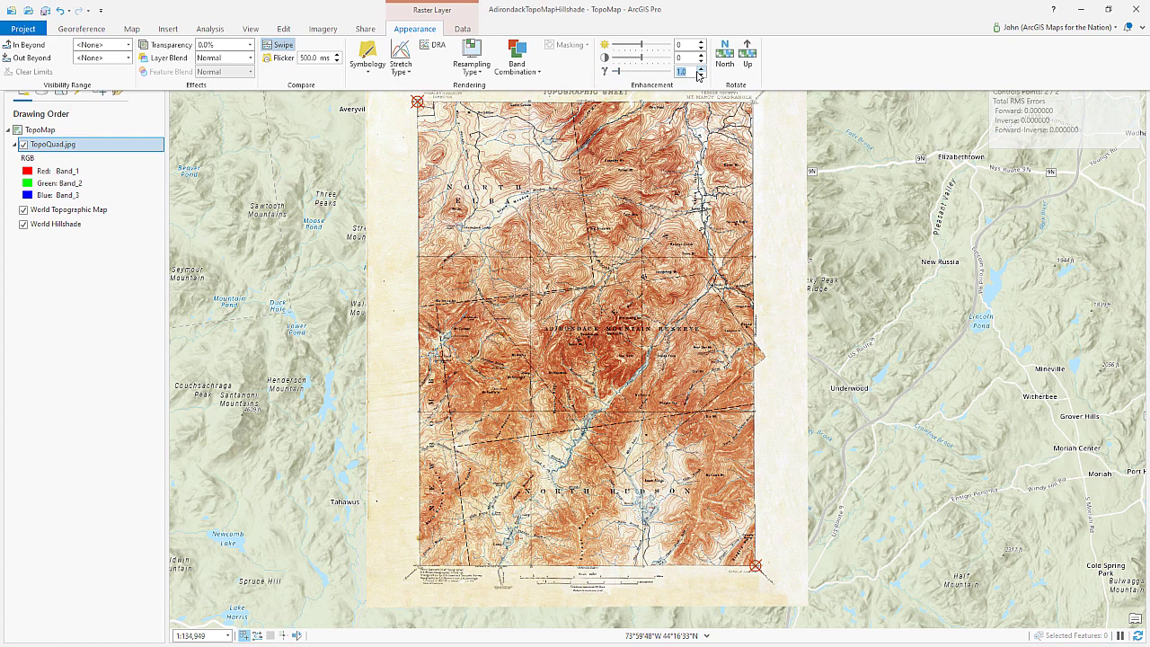
click(475, 69)
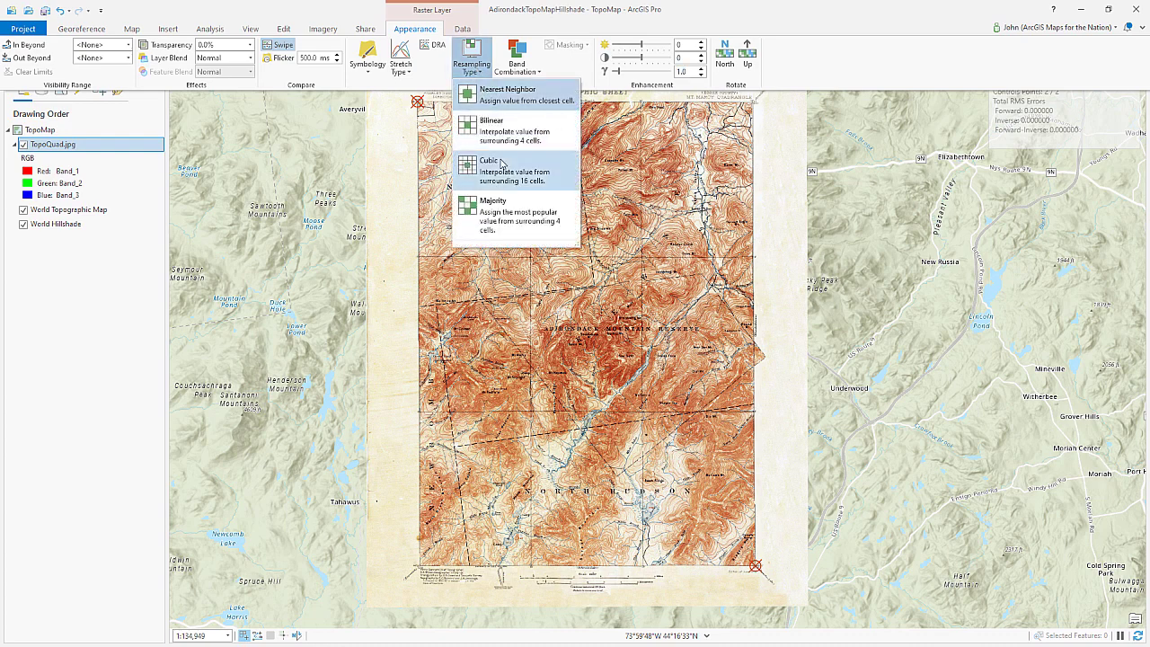
click(473, 171)
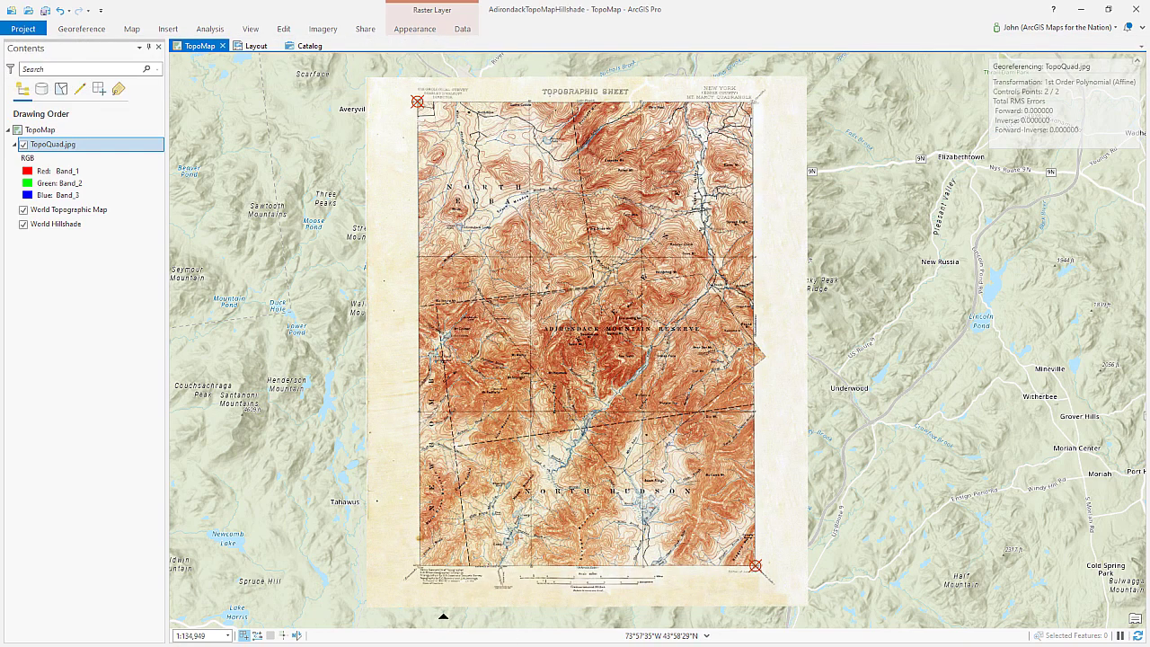
click(417, 29)
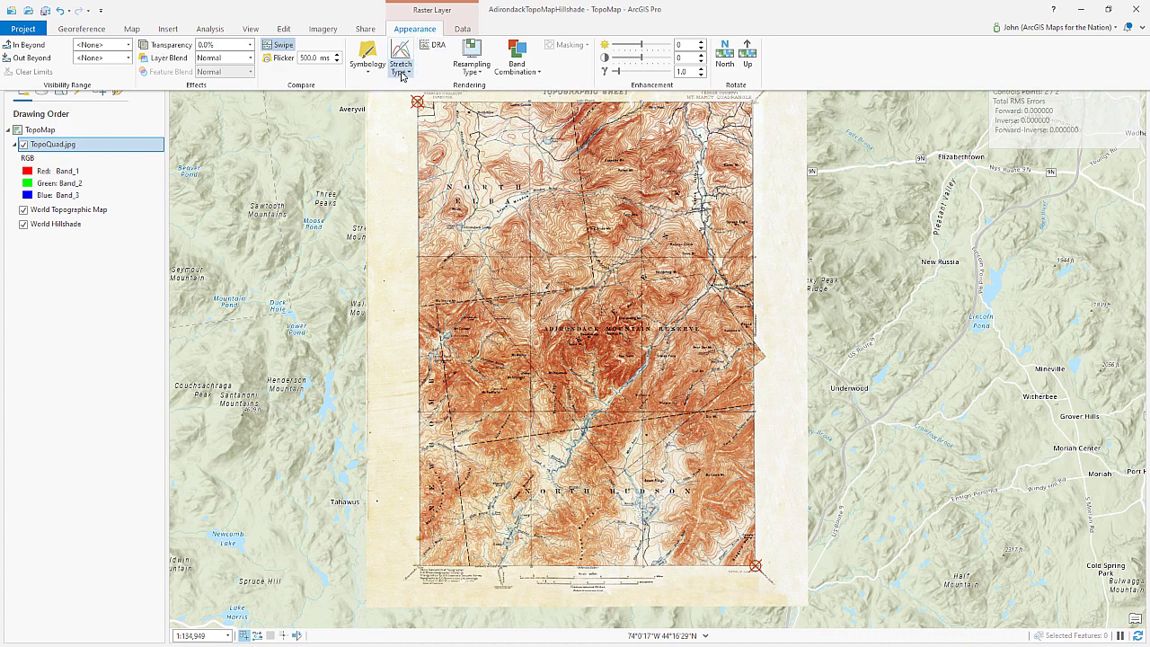
click(400, 72)
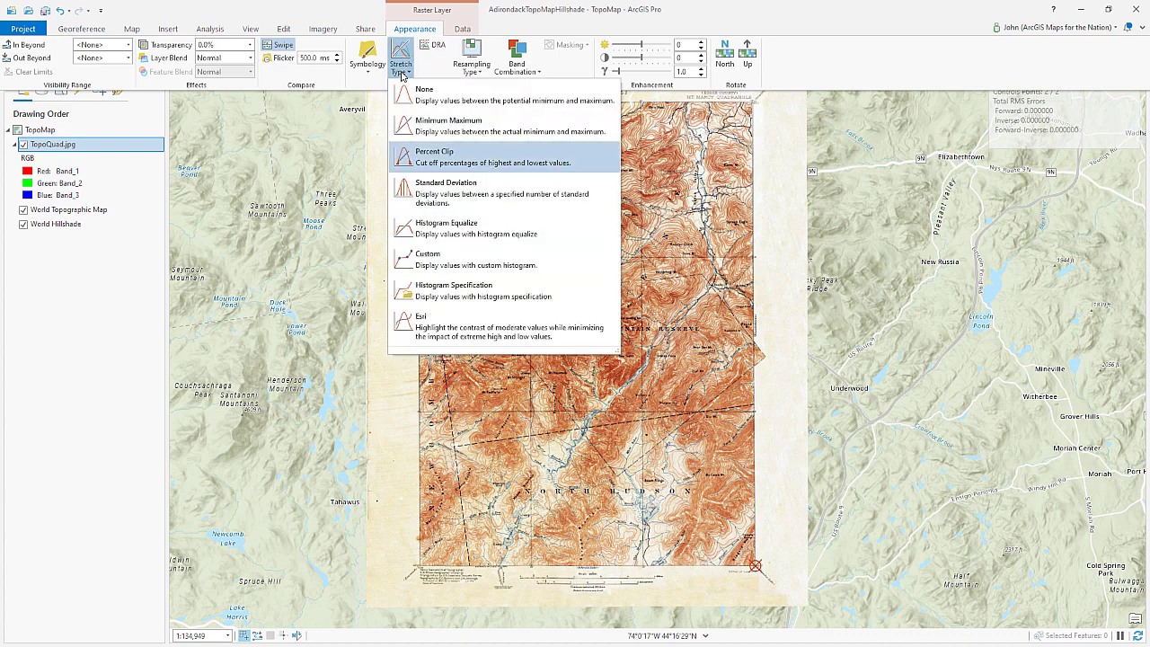
click(449, 162)
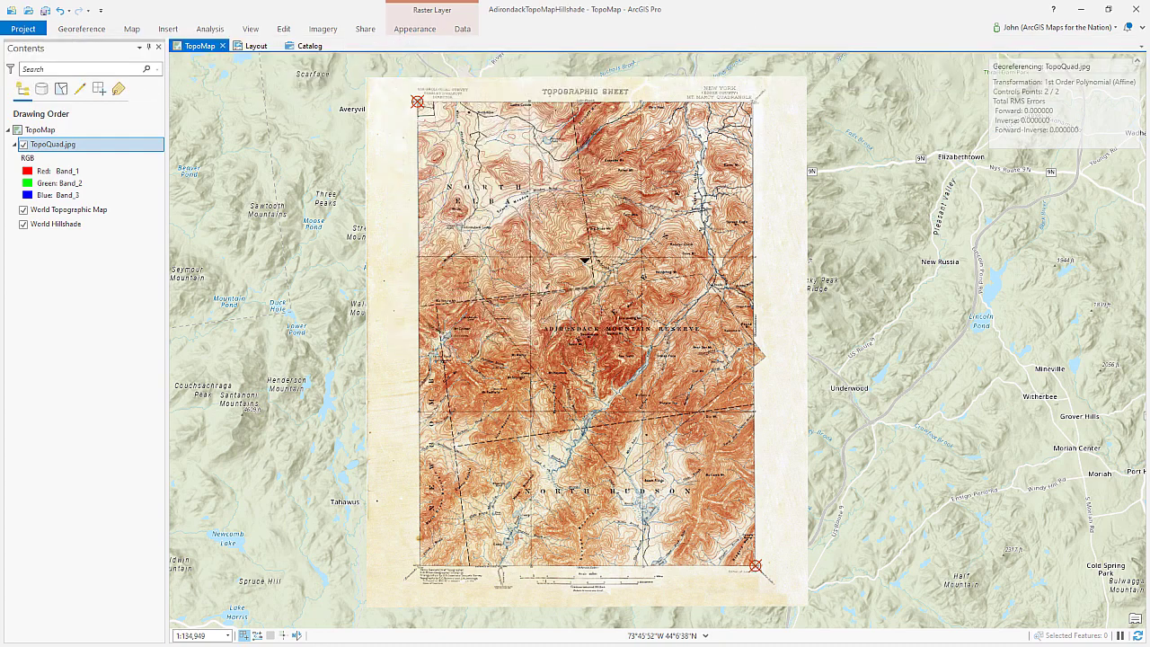
- Set the TopoQuad.jpg layer's stretch type to None to display the scan's original paper colours
click(415, 30)
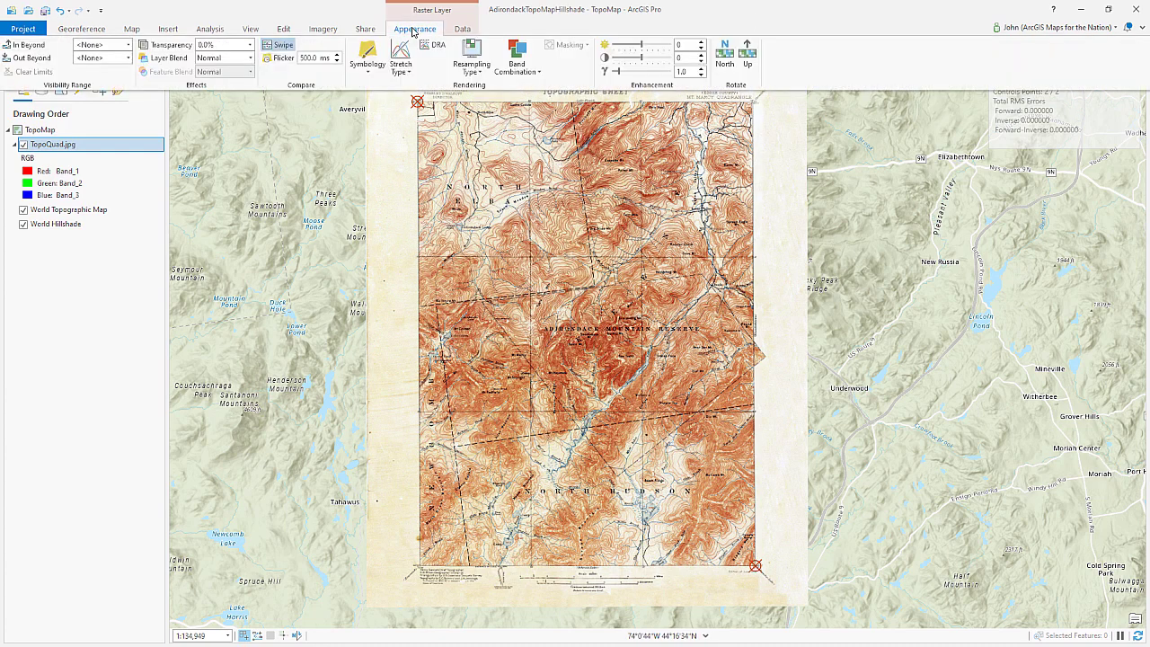
click(400, 70)
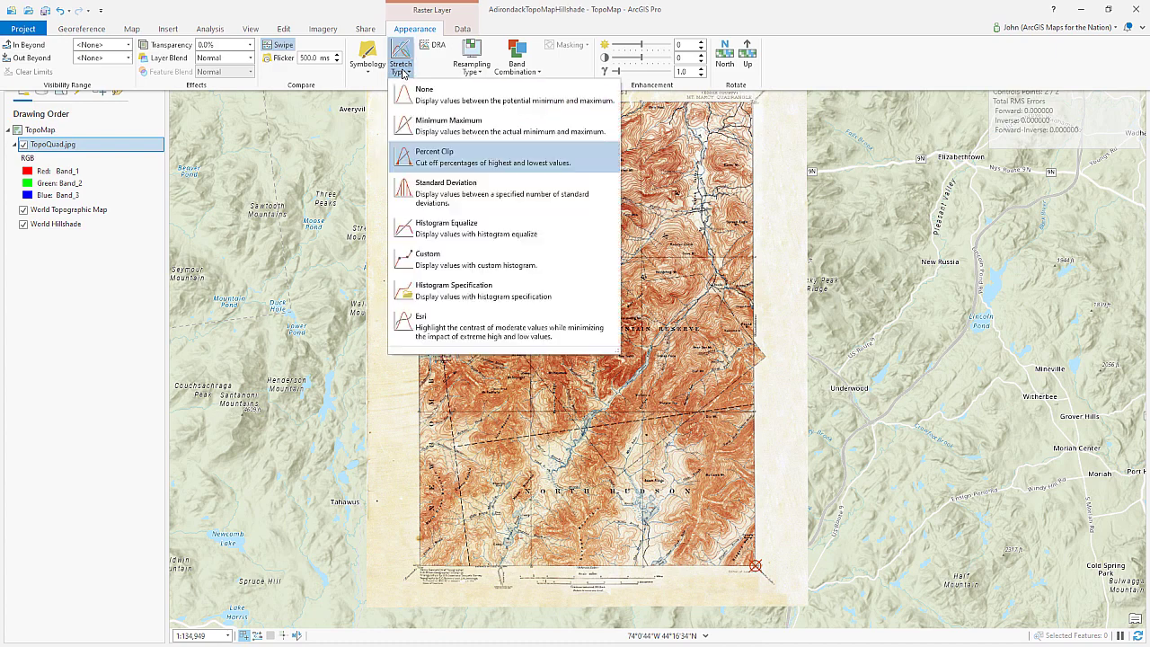
click(445, 104)
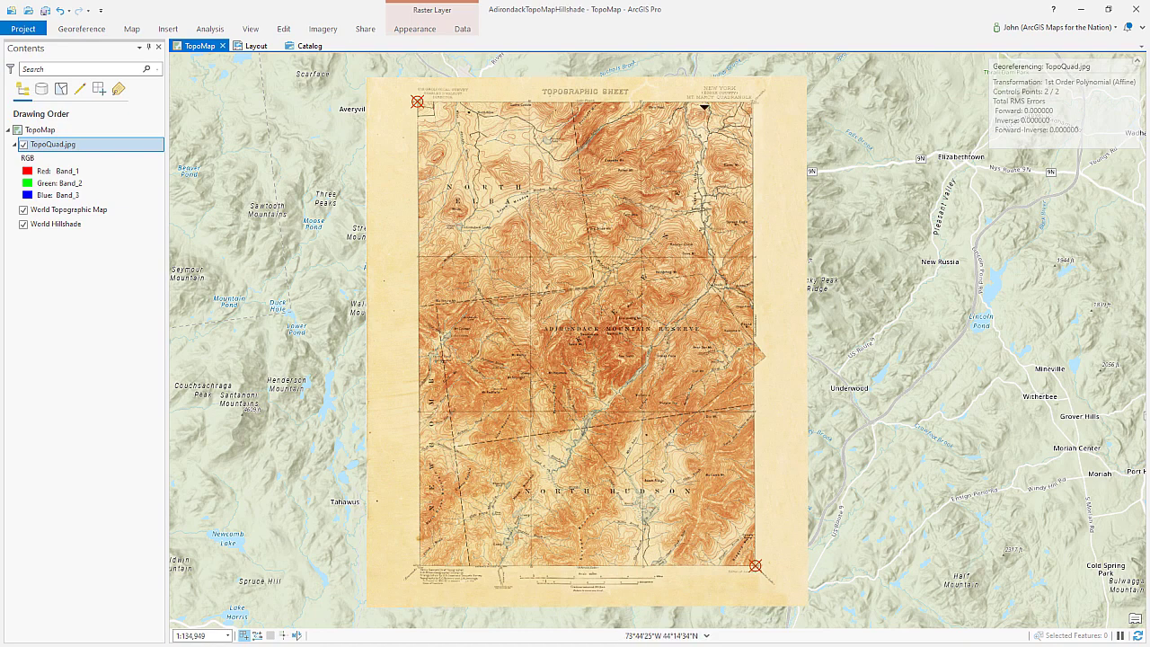
- Close the georeferencing session for TopoQuad.jpg and look over the placed quadrangle on the basemap
click(89, 30)
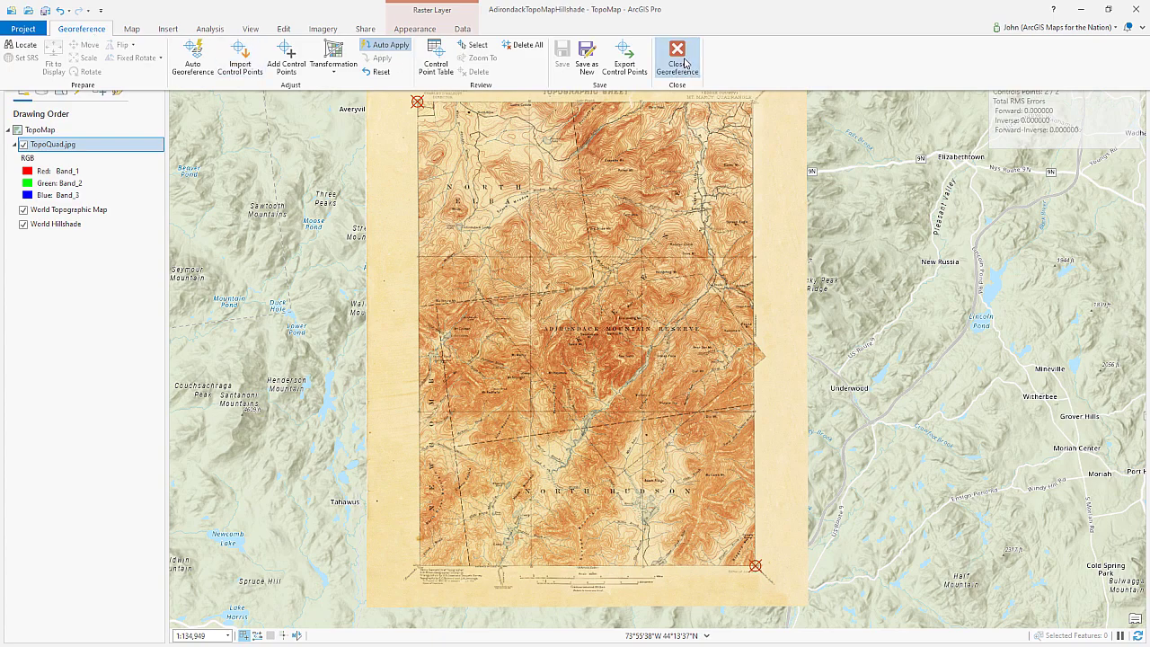
click(684, 63)
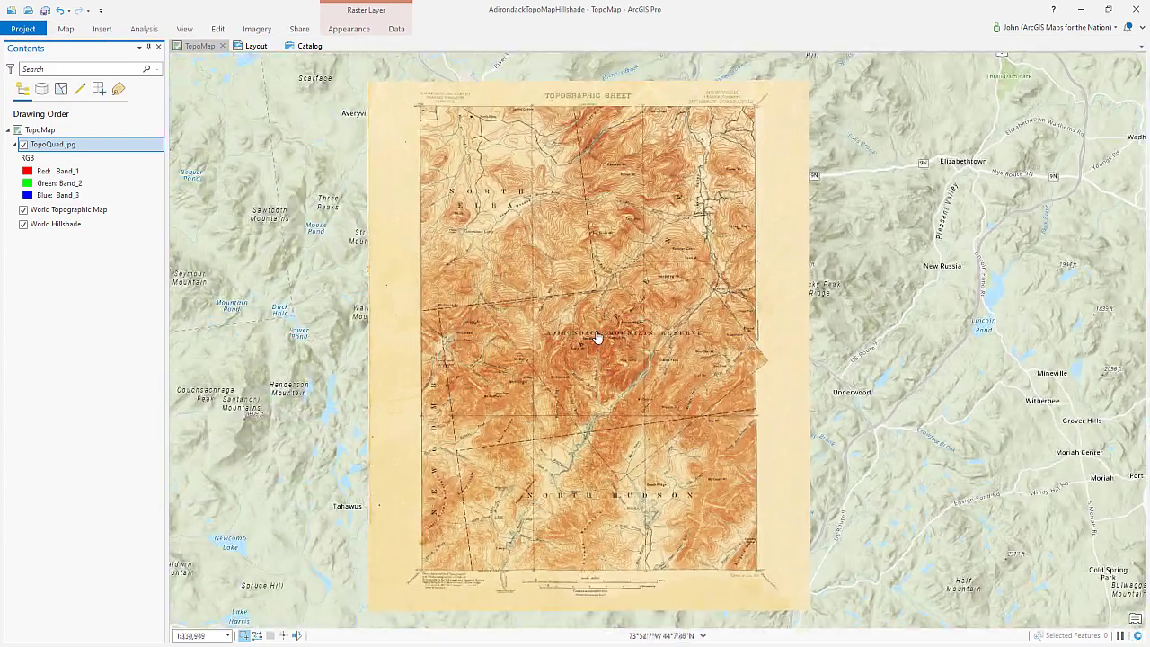
scroll(598, 337, down, 3)
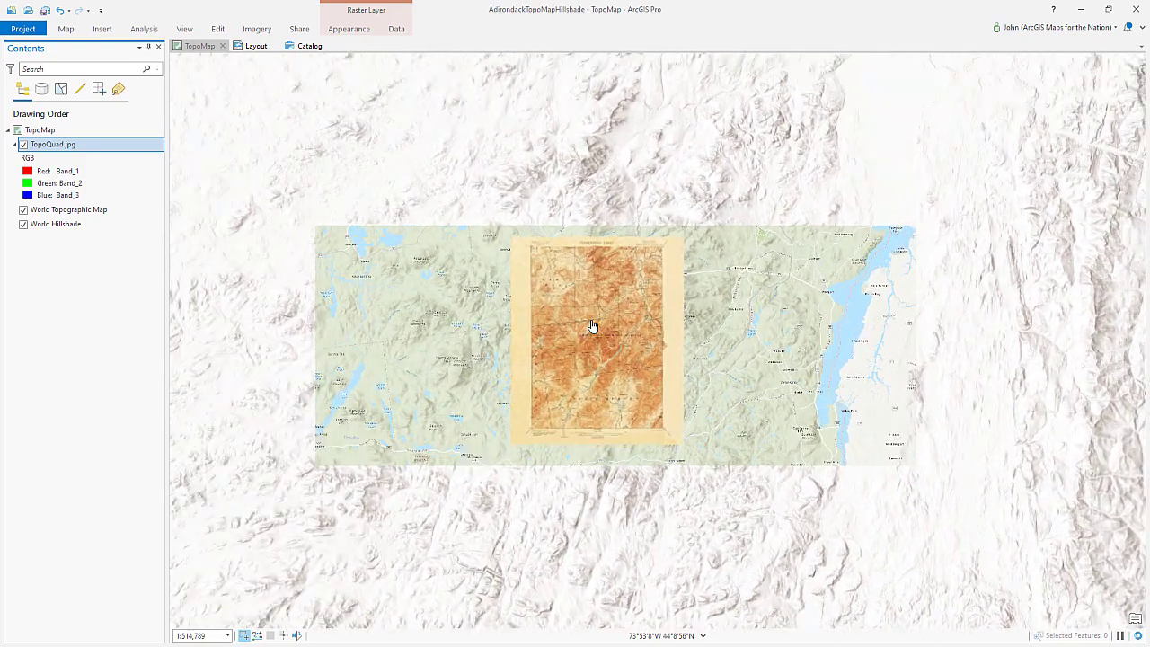
scroll(593, 325, up, 2)
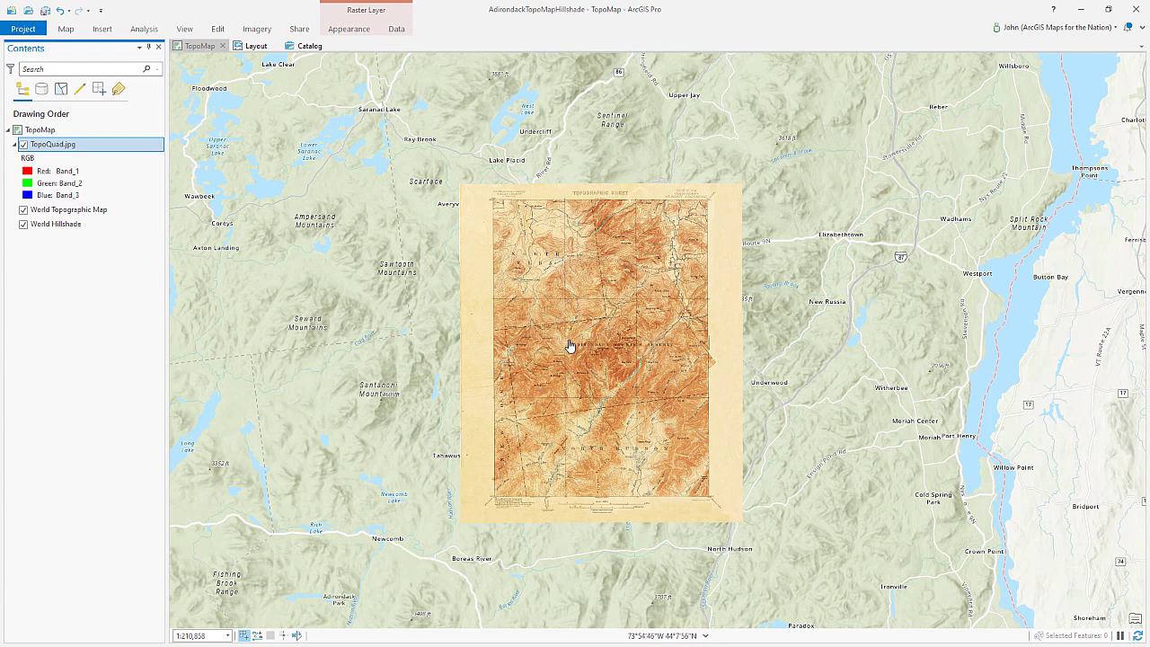
scroll(596, 347, up, 1)
scroll(597, 347, up, 1)
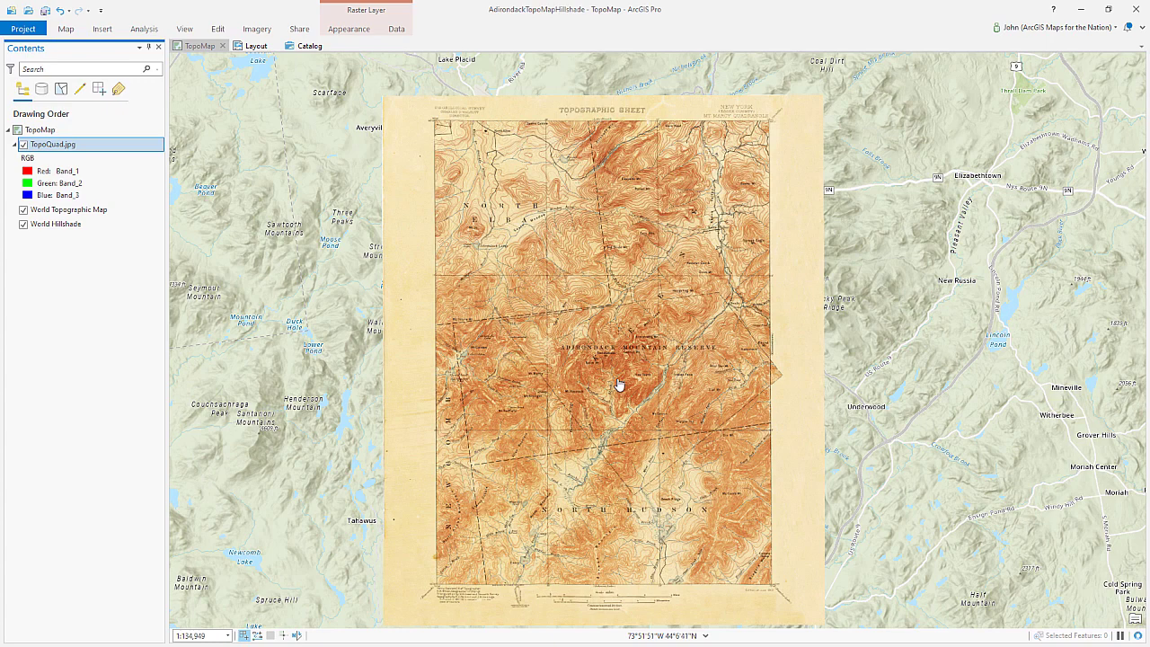
drag(618, 381, 625, 353)
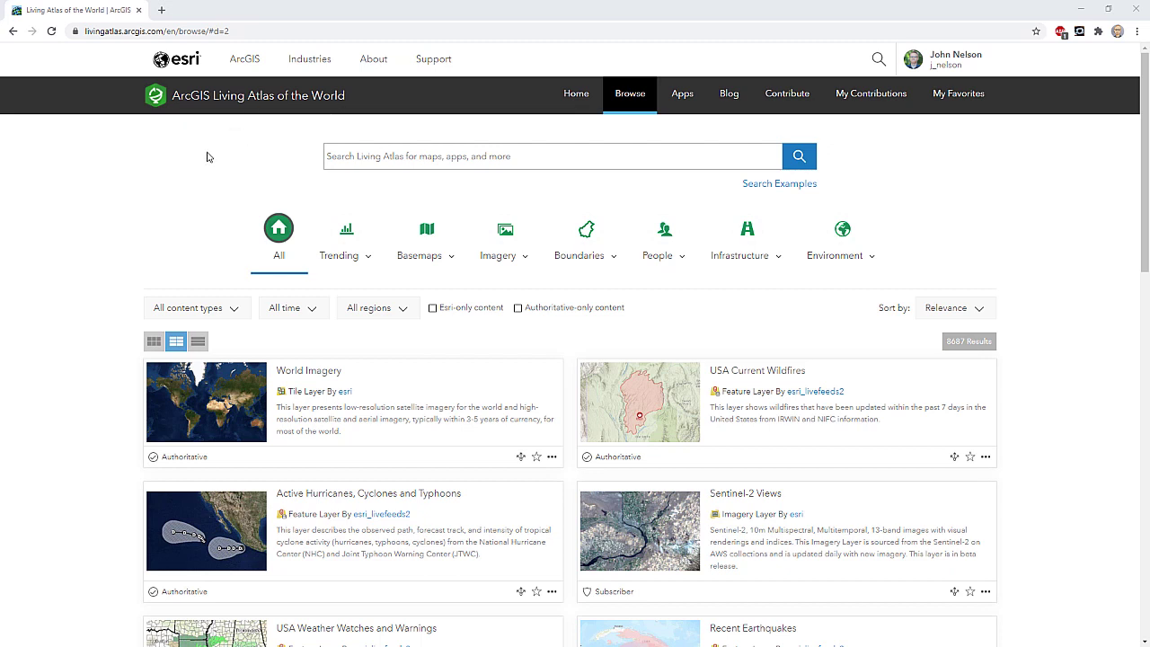
- On the ArcGIS Living Atlas website, search for the USGS Historical Topographic Map Explorer and open that web application
click(357, 159)
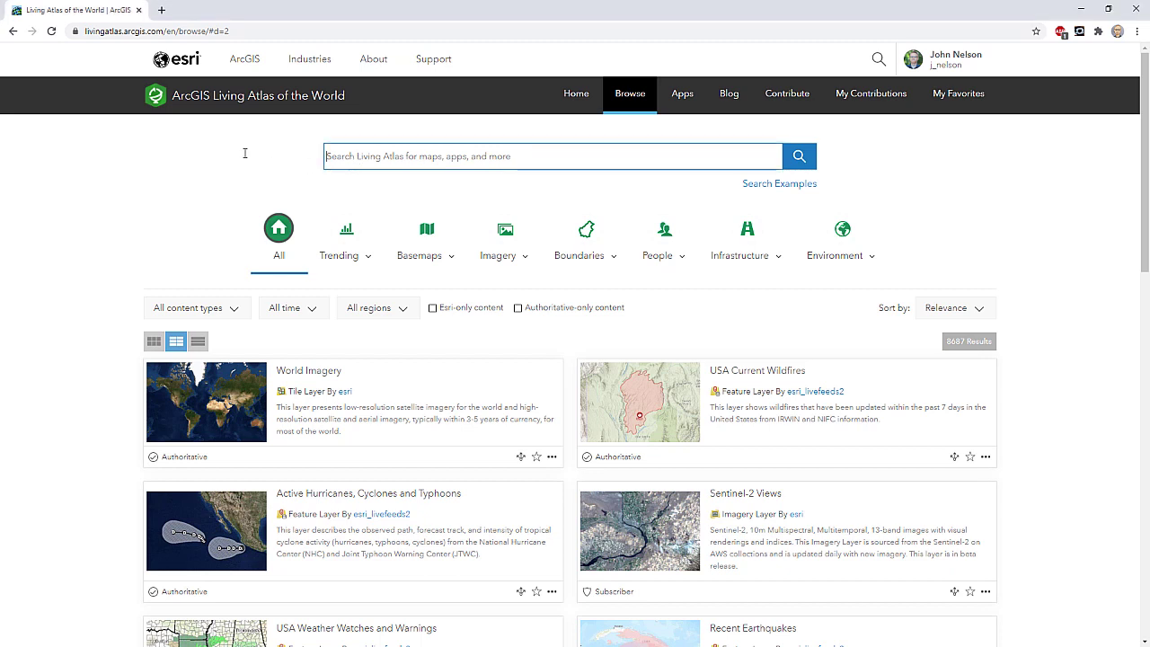
text(usgs)
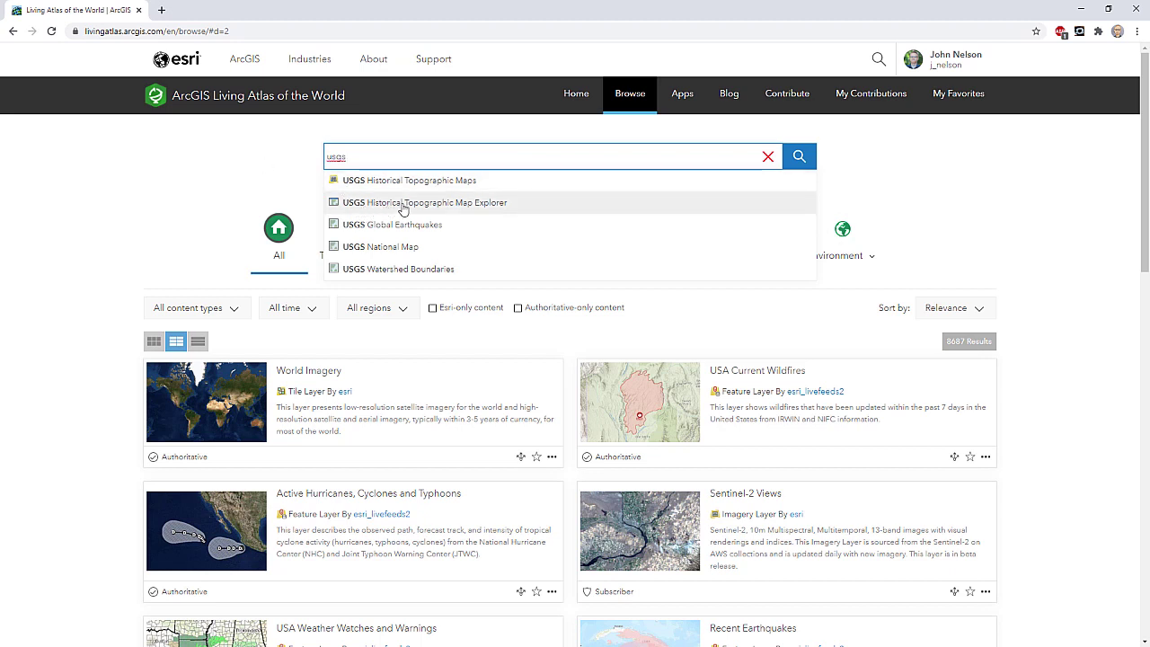
click(431, 205)
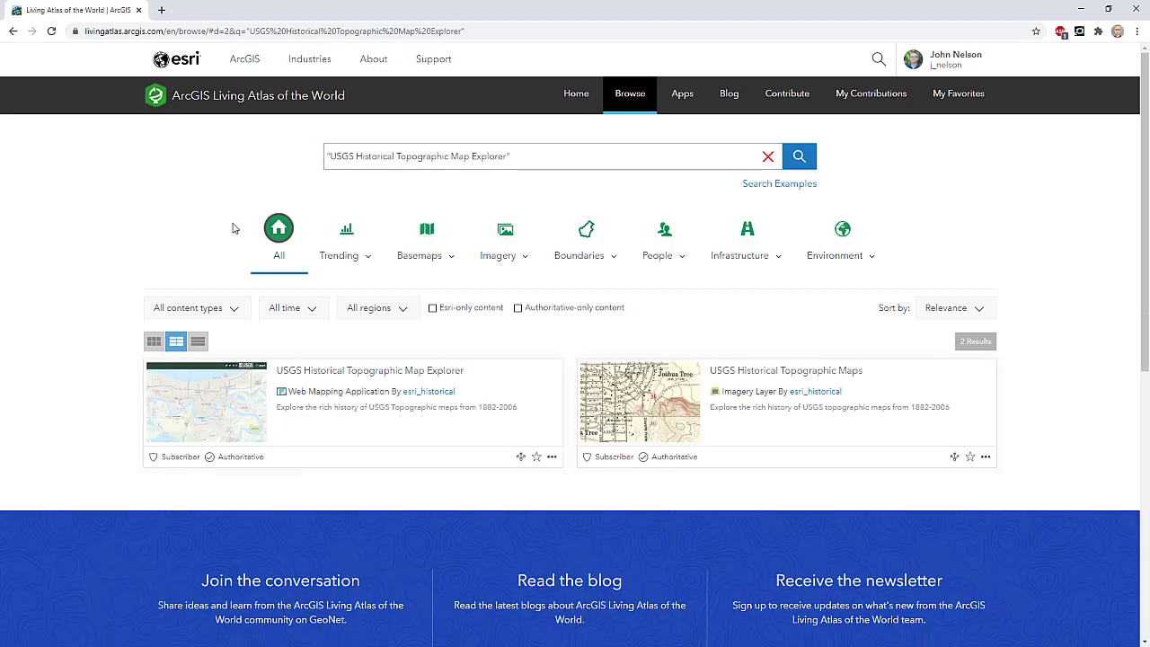
click(552, 461)
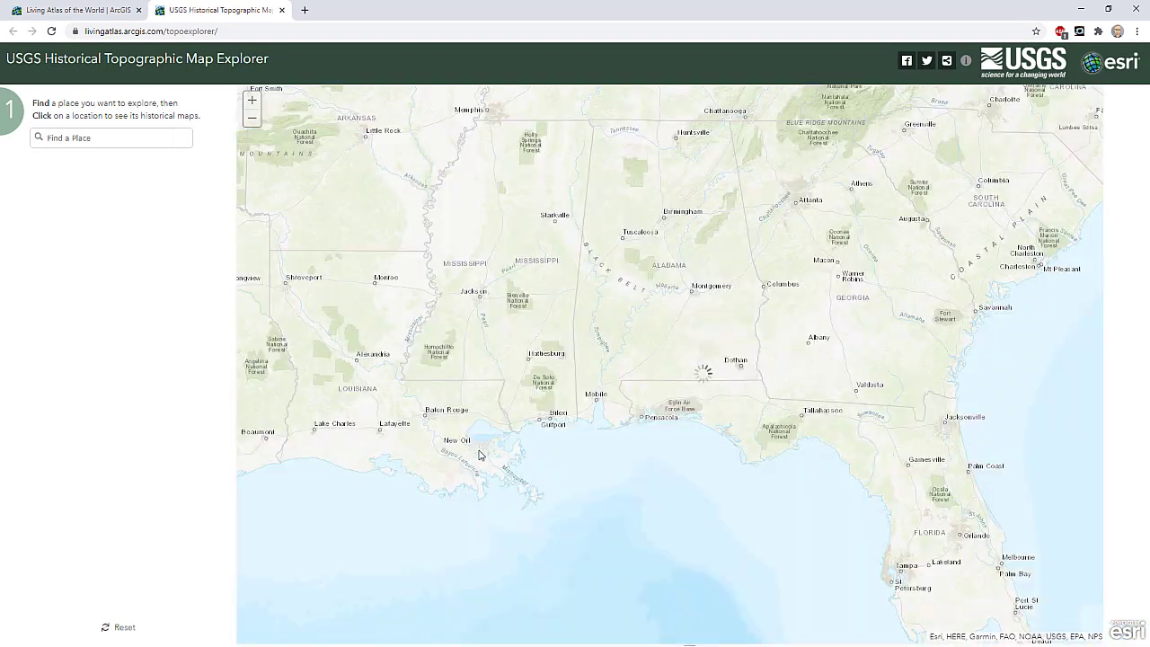
- Locate the Adirondack Mountains in New York and list the historical maps for a spot just south of Lake Placid
drag(709, 305, 508, 373)
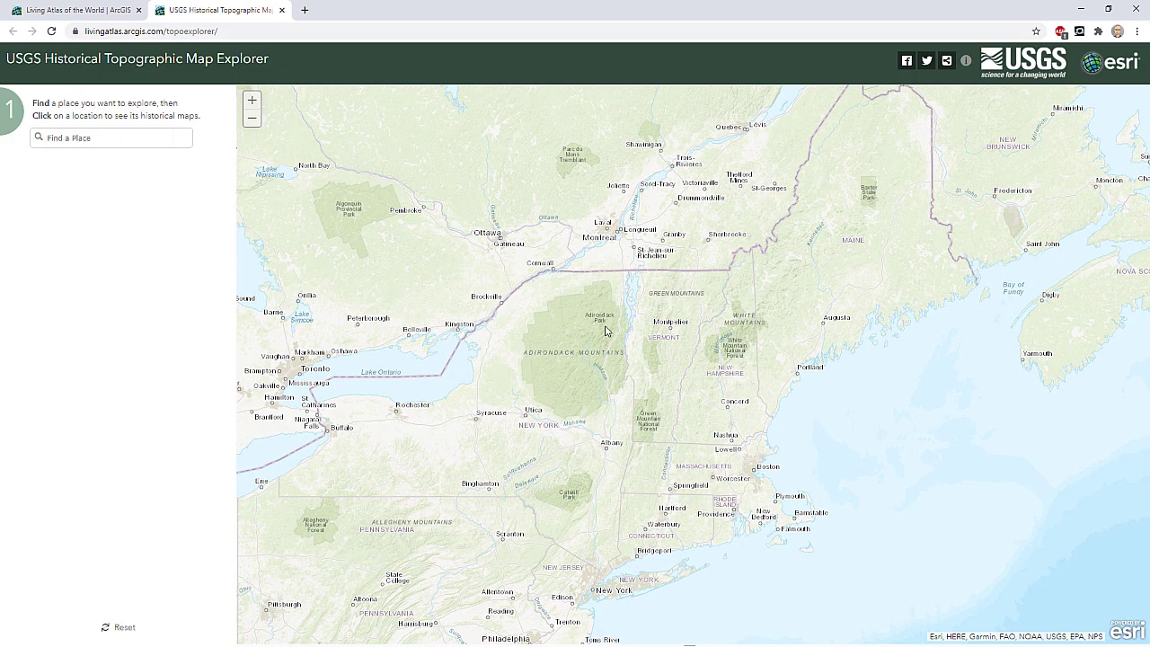
scroll(604, 331, up, 2)
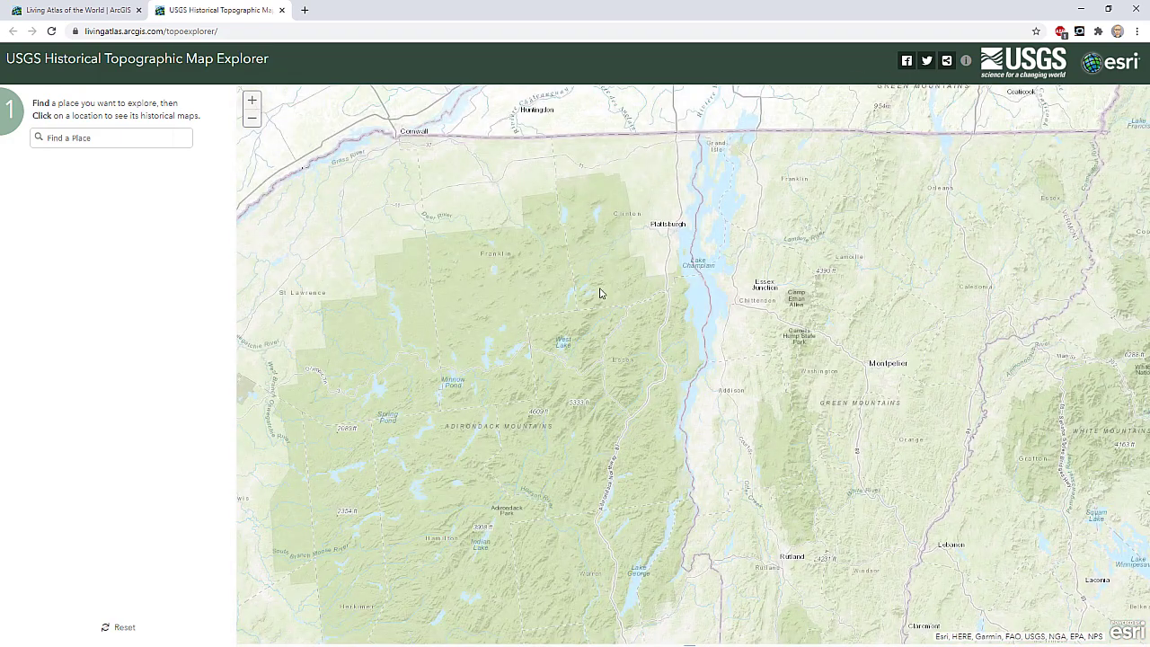
scroll(575, 387, up, 1)
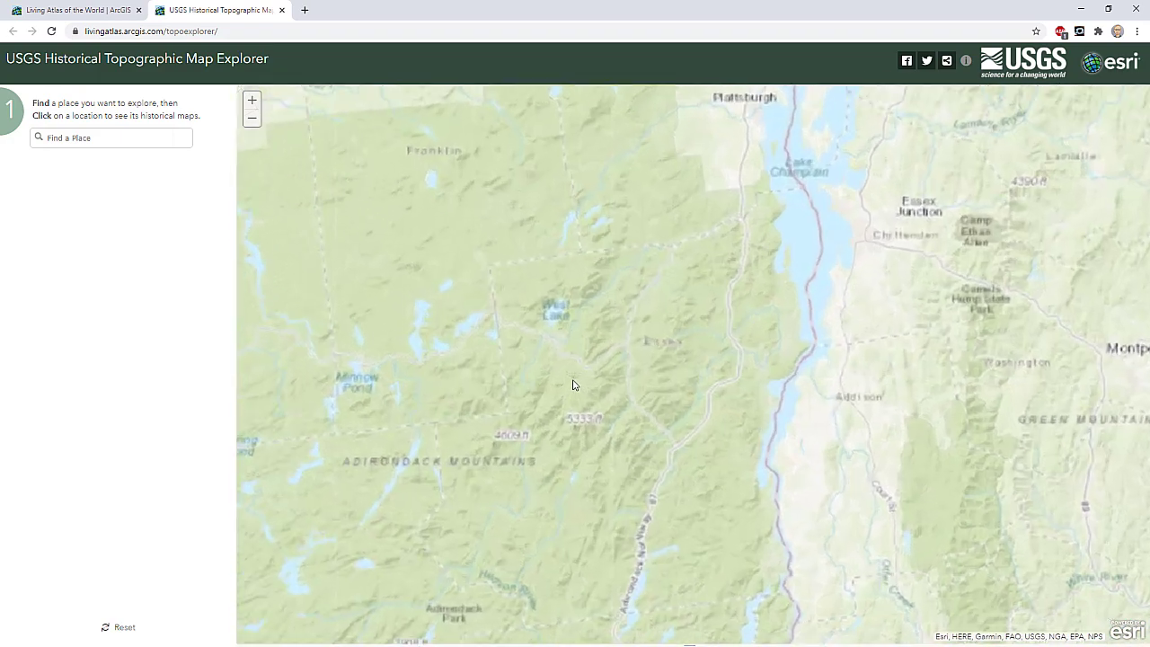
drag(575, 390, 619, 367)
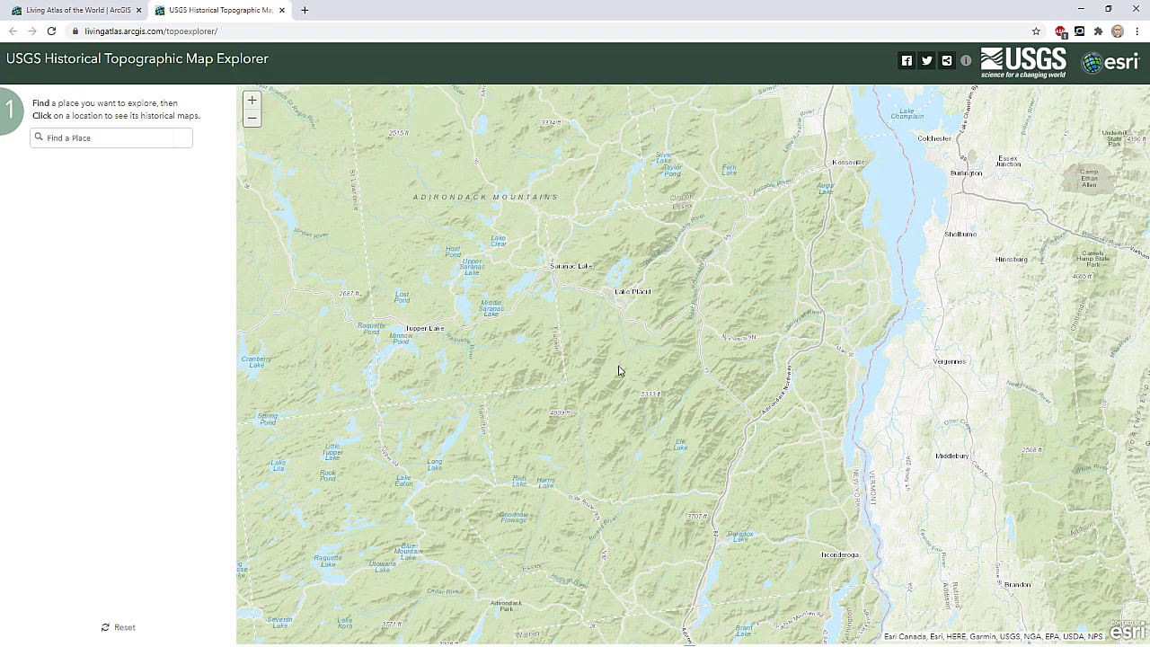
click(618, 365)
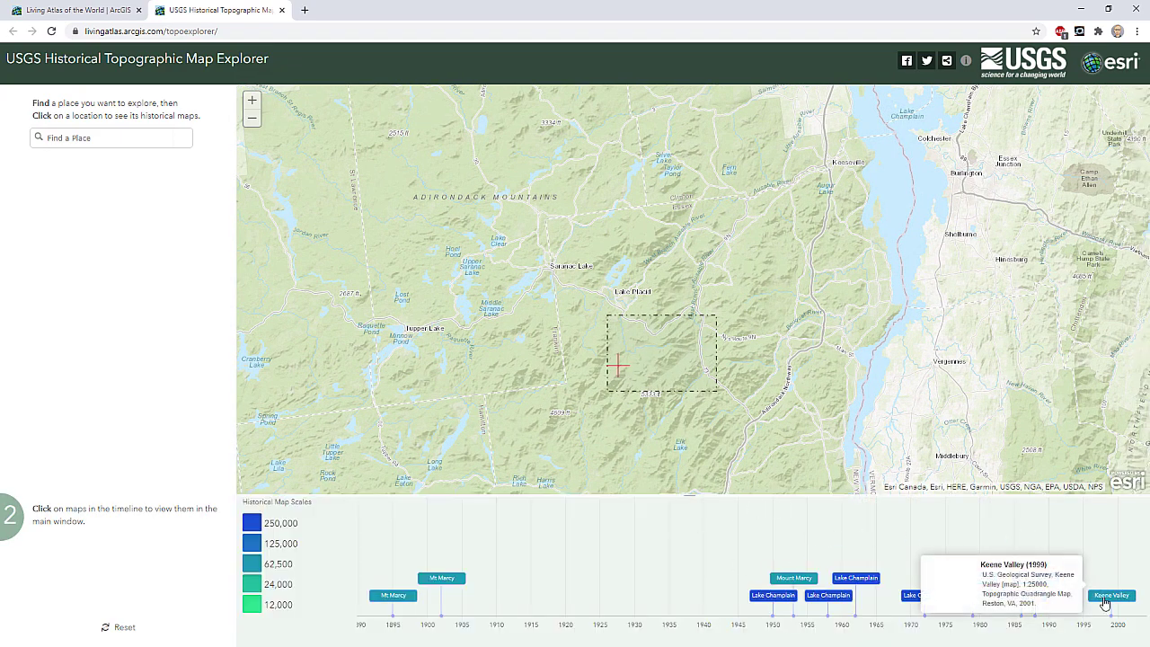
- Preview the available quadrangles on the timeline and load the 1902 Mt Marcy map at 1:62,500 into the viewer
mouse_move(855, 581)
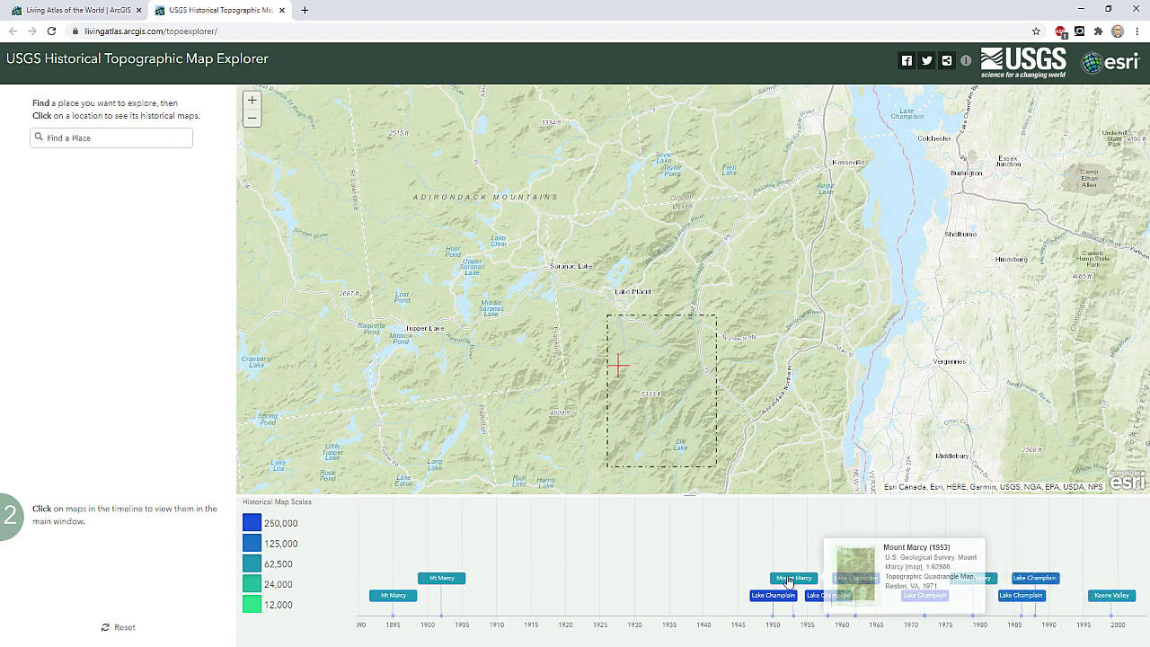
mouse_move(441, 581)
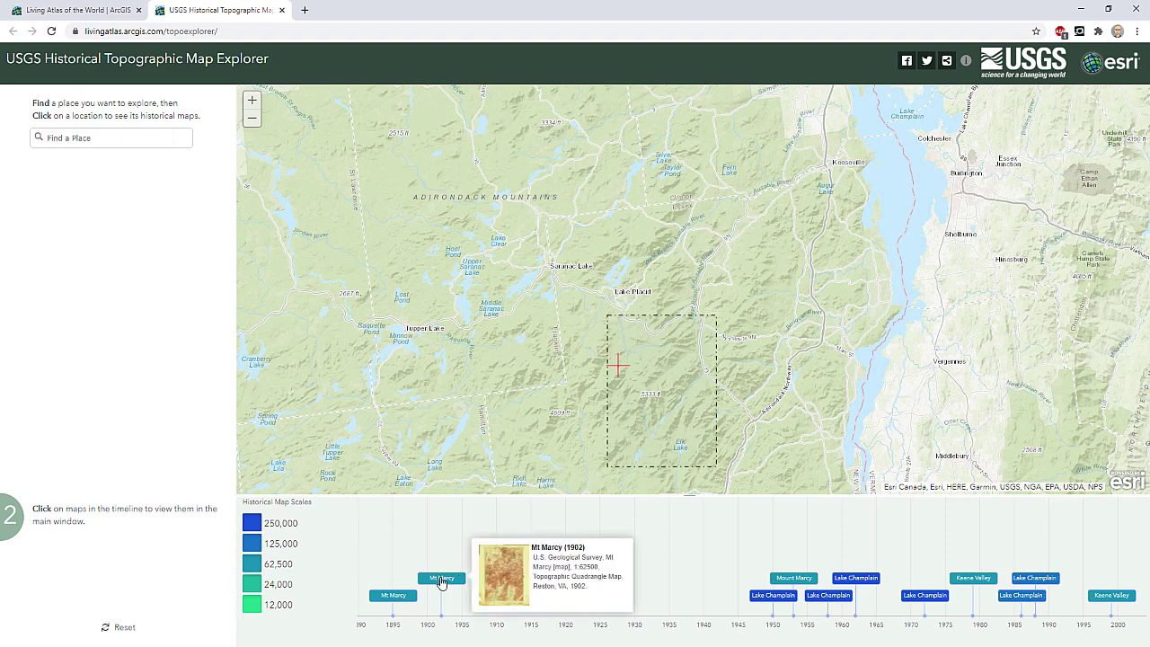
click(441, 580)
scroll(662, 396, up, 1)
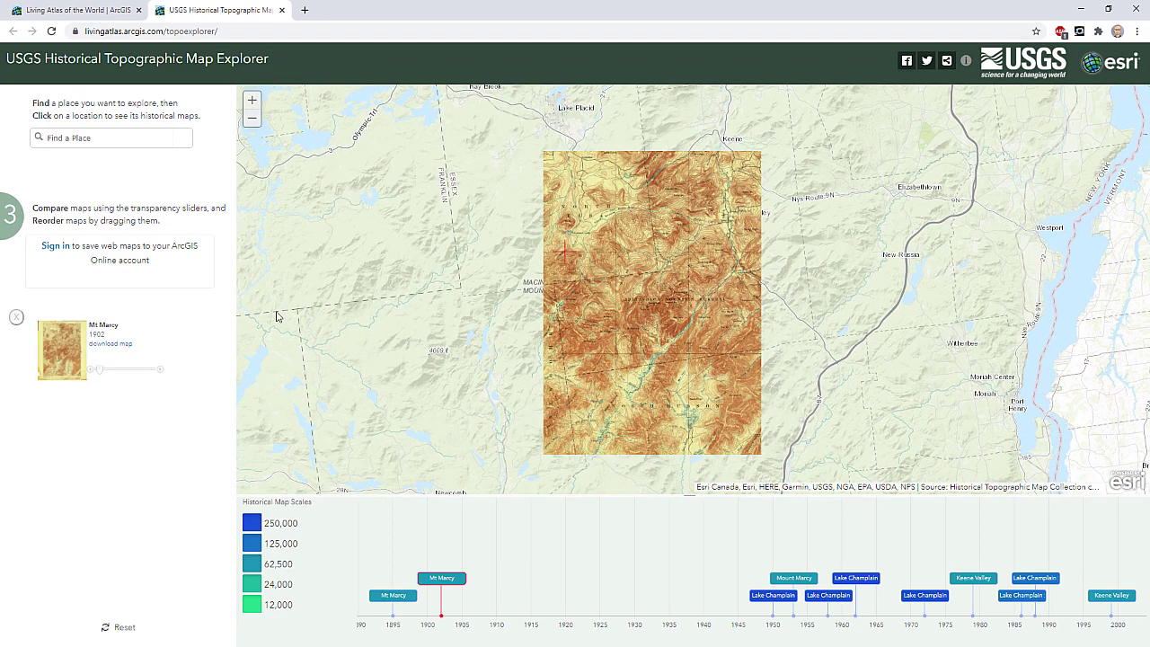
- Download the 1902 Mt Marcy map as a GeoTIFF, open the file to check the scan, and close it
click(109, 346)
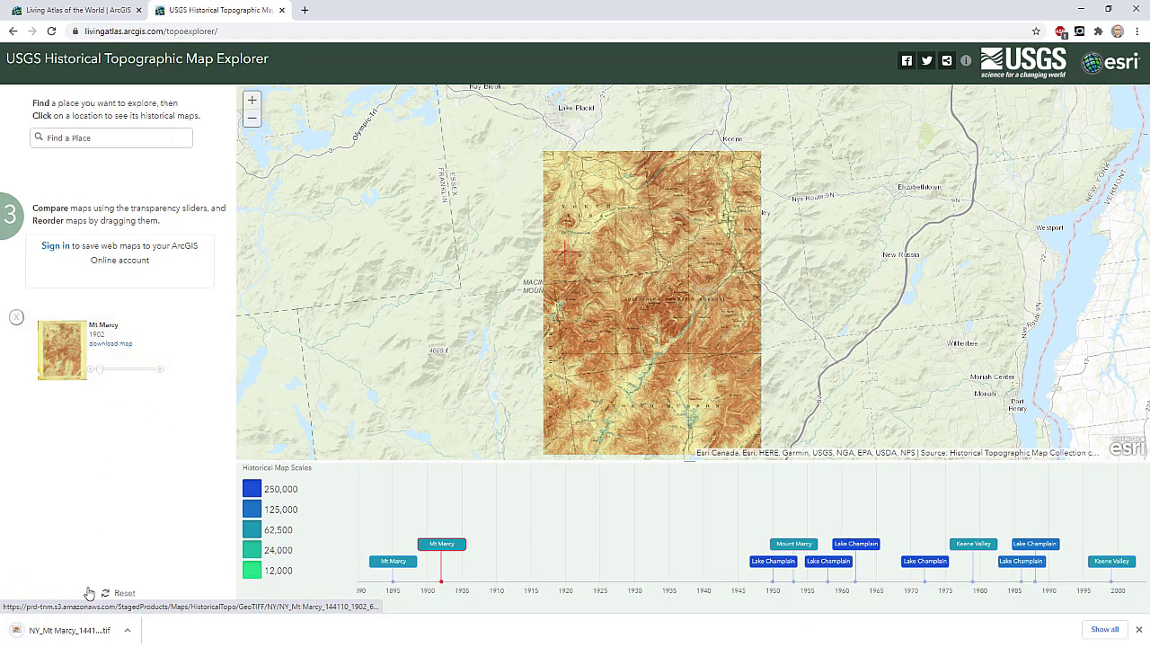
click(68, 630)
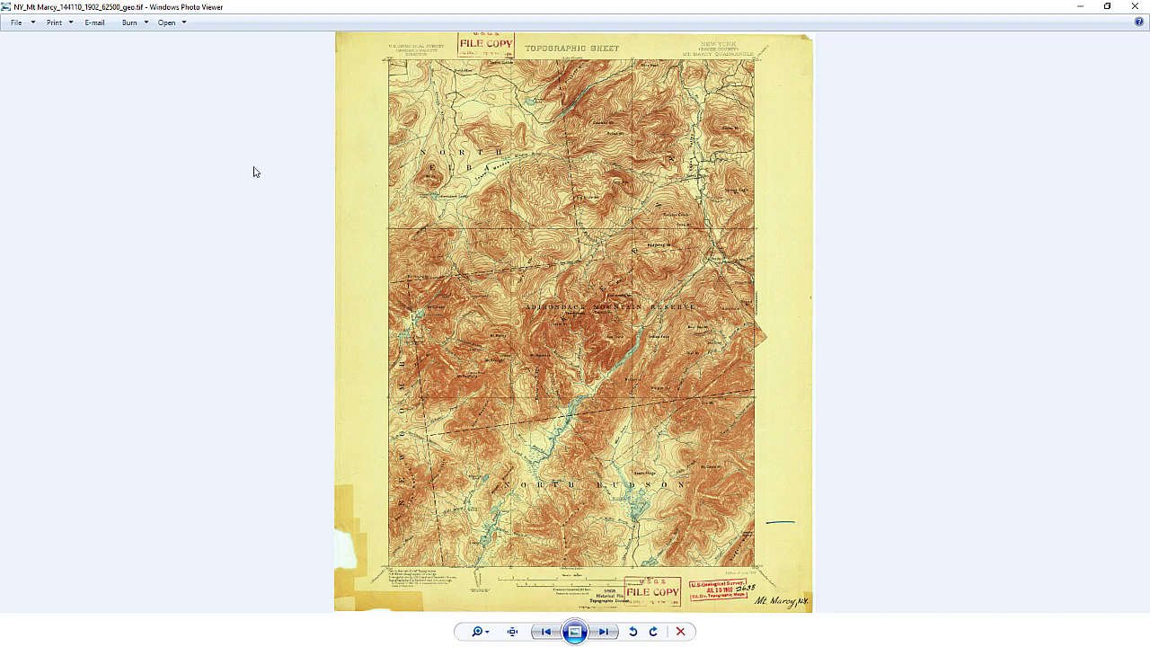
click(1134, 6)
- In ArcGIS Pro, hide TopoQuad.jpg and add NY_Mt Marcy_144110_1902_62500_geo.tif from the Downloads folder above it in TopoMap
drag(41, 193, 881, 227)
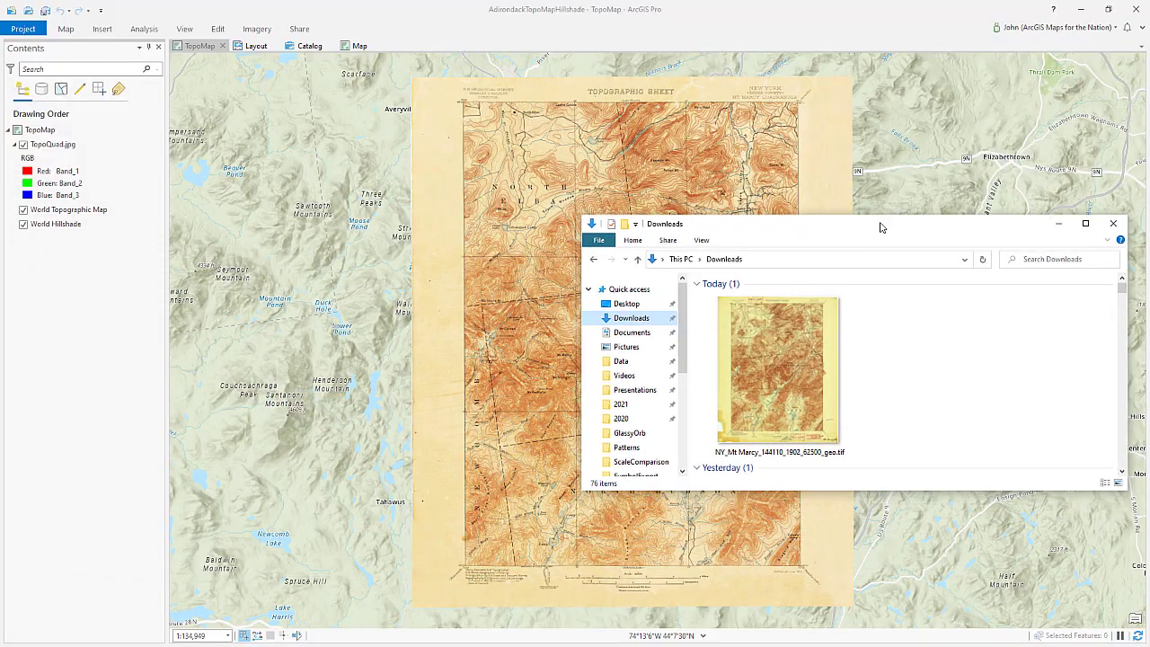
click(24, 148)
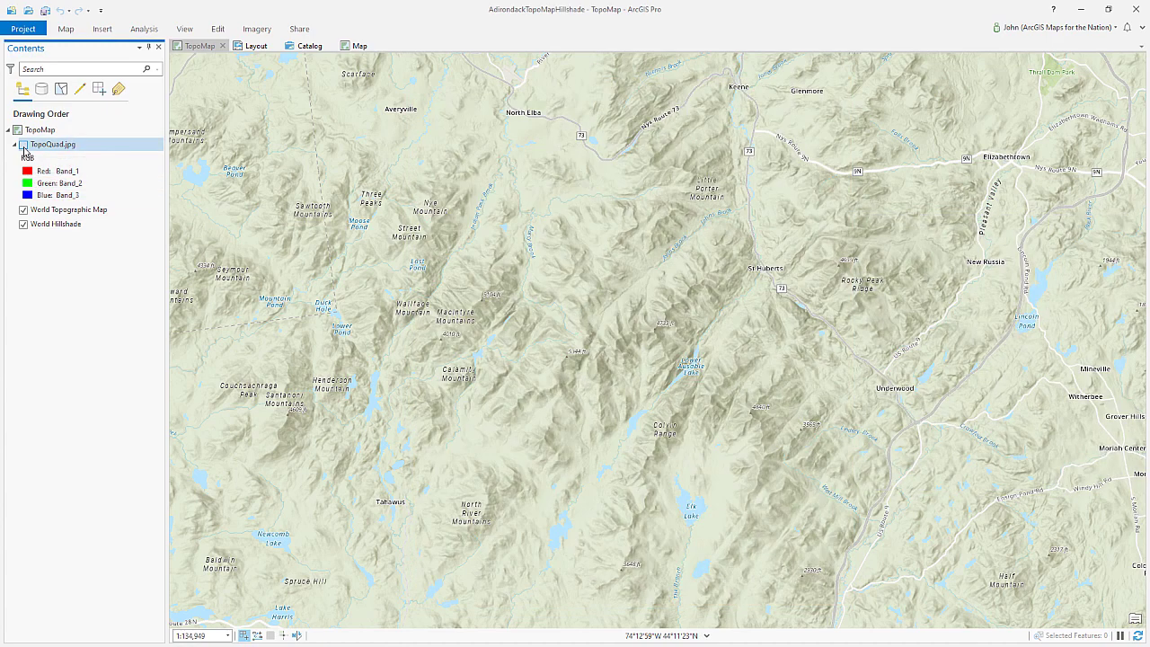
key(alt+Tab)
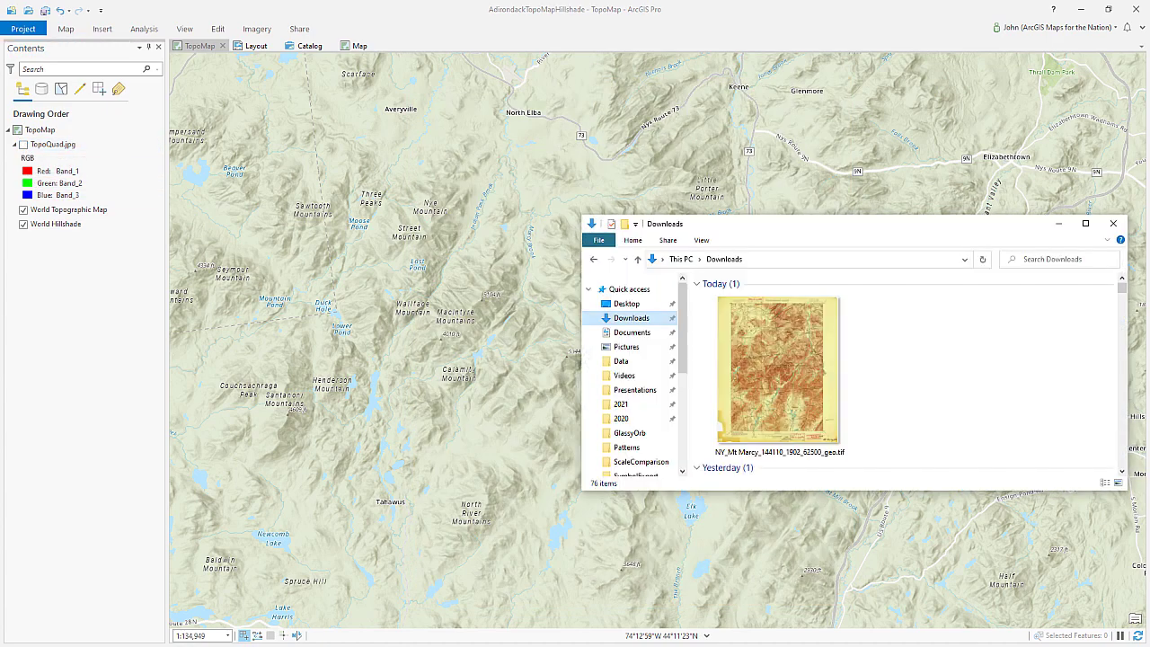
mouse_move(778, 368)
mouse_down()
mouse_move(143, 198)
mouse_move(69, 147)
mouse_up()
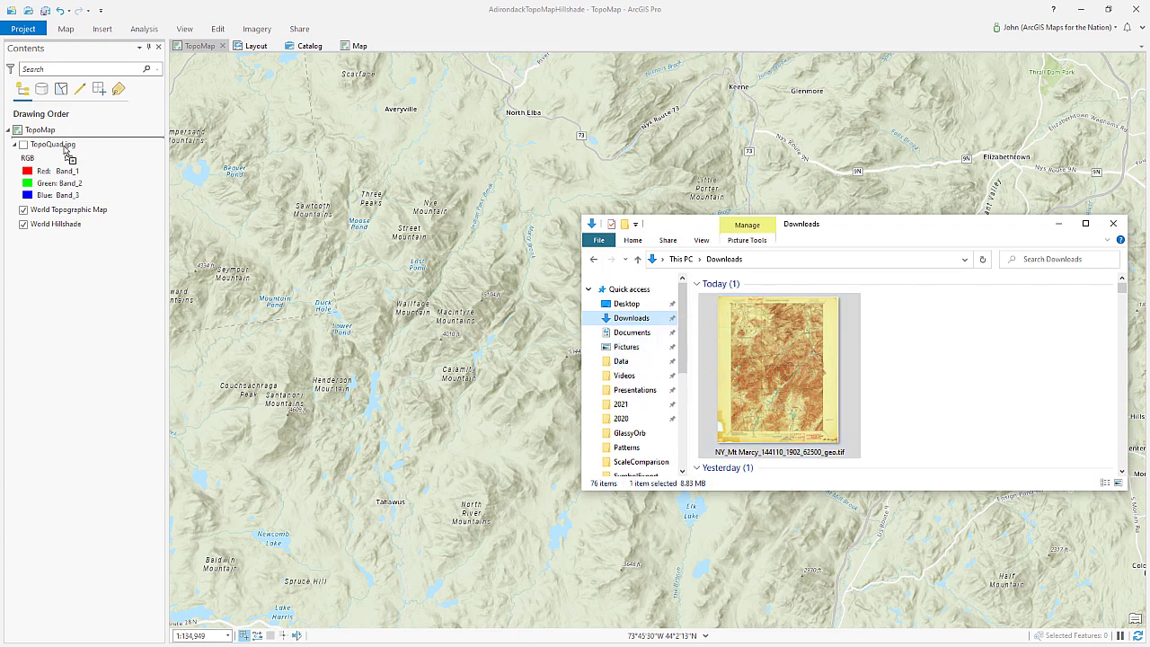
click(114, 140)
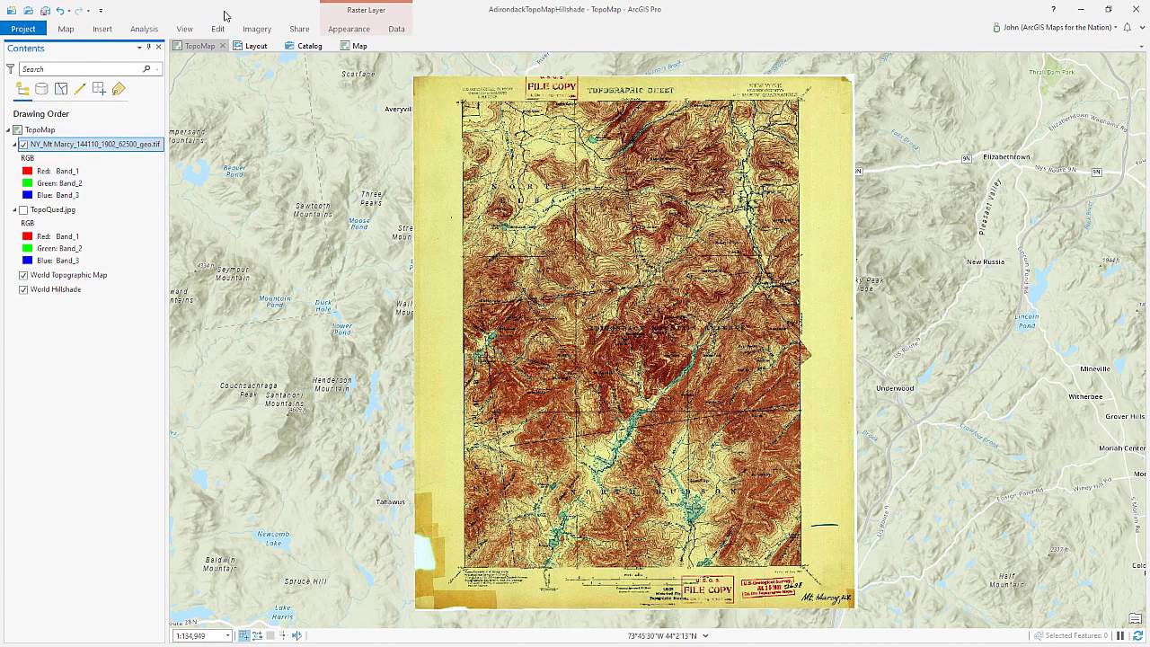
- Try the None stretch type on the NY_Mt Marcy_144110_1902_62500_geo.tif layer
click(347, 28)
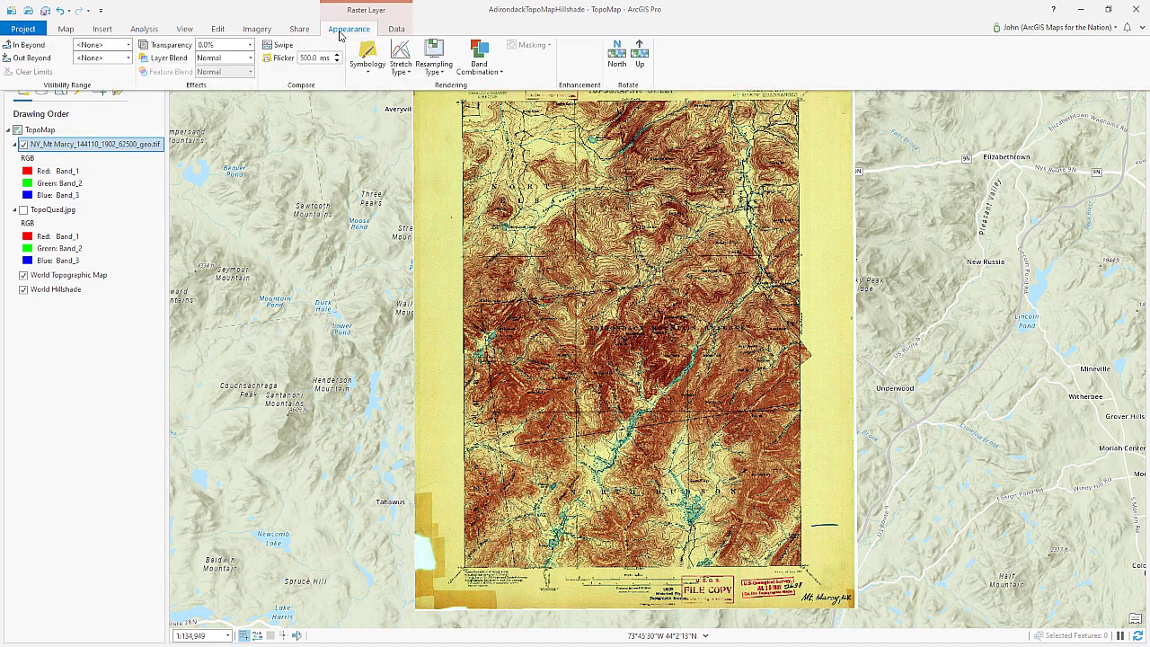
click(399, 62)
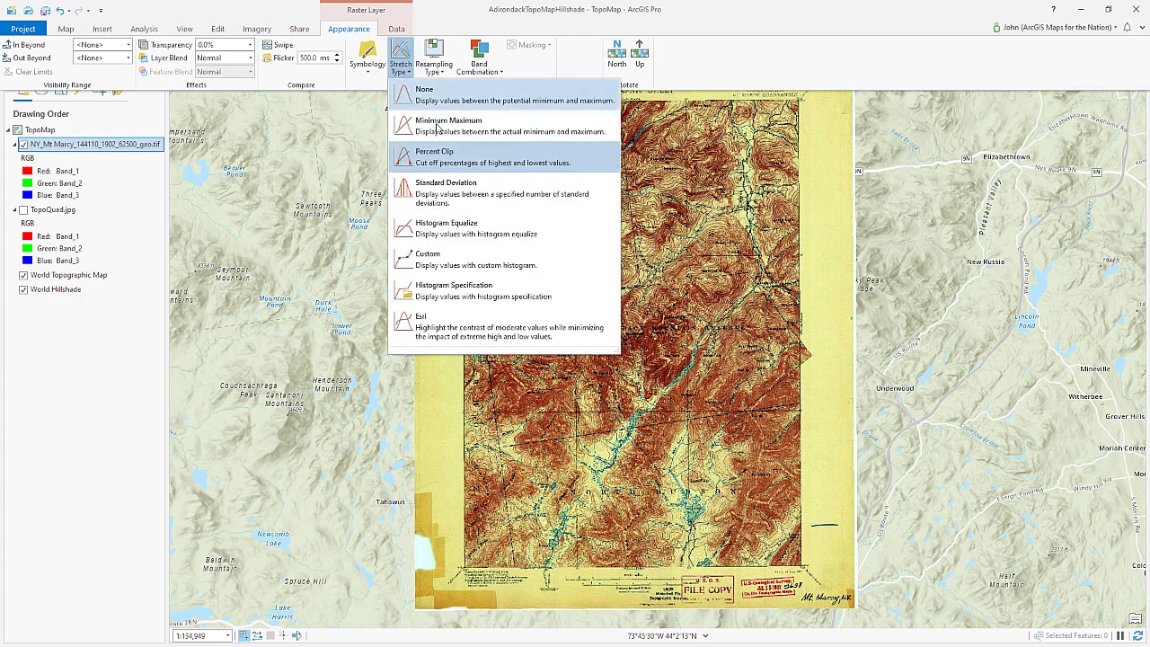
click(421, 90)
- Set the downloaded Mt Marcy layer's stretch type to Minimum Maximum and look over the map around the Adirondack Mountain Reserve
click(364, 30)
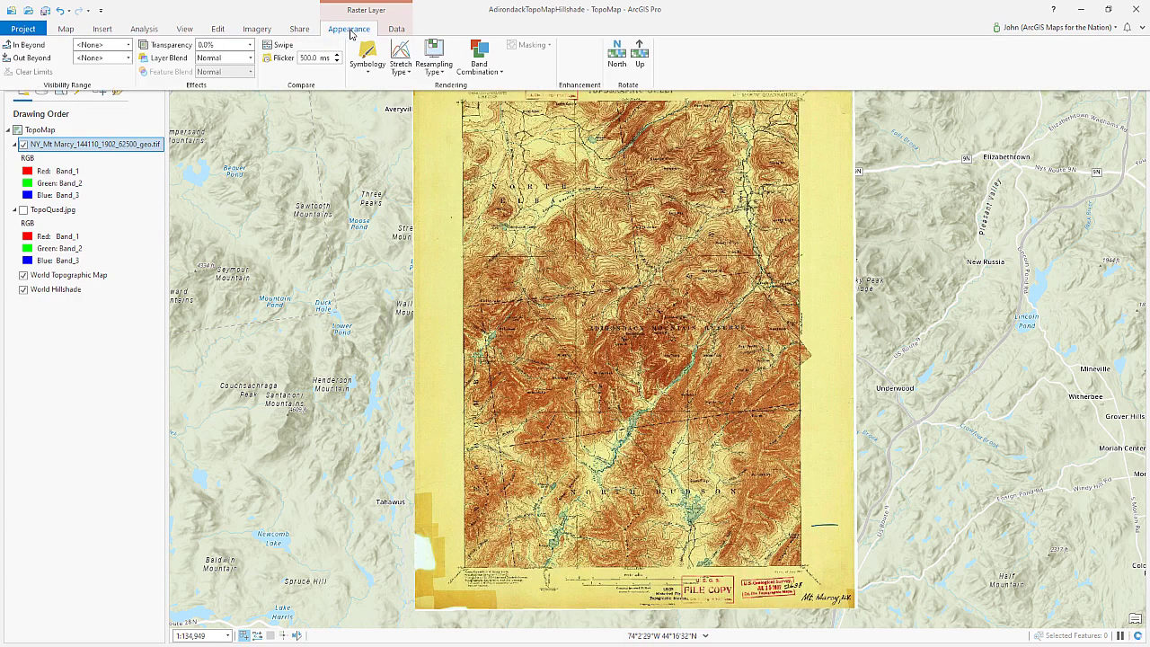
click(399, 59)
click(440, 121)
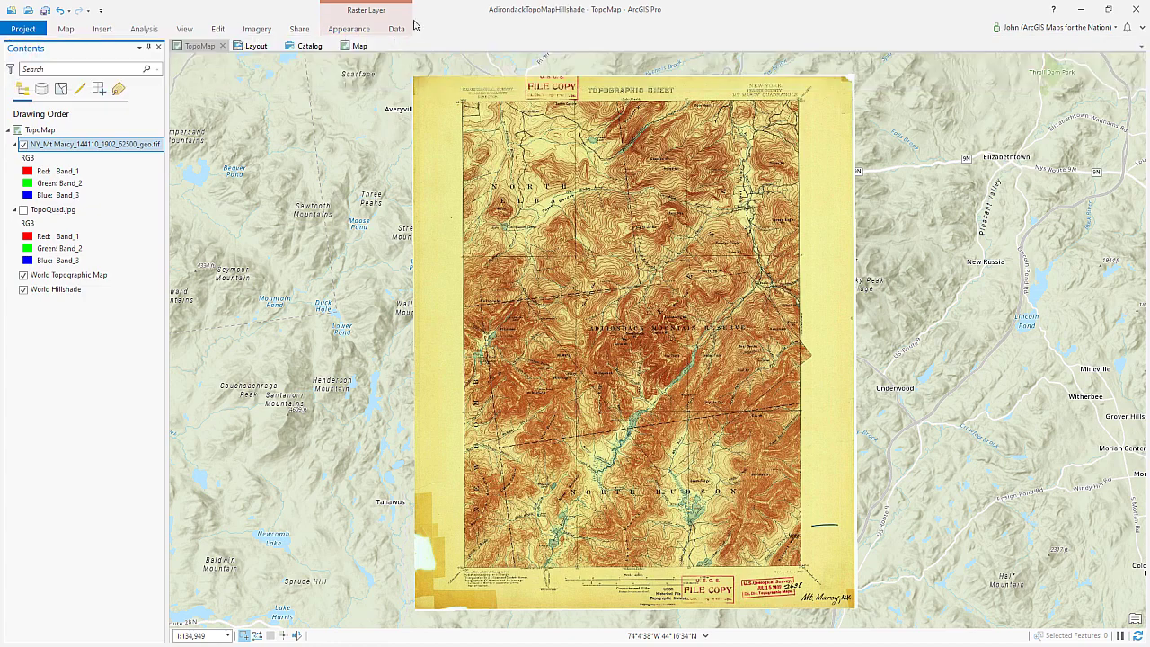
scroll(679, 372, up, 2)
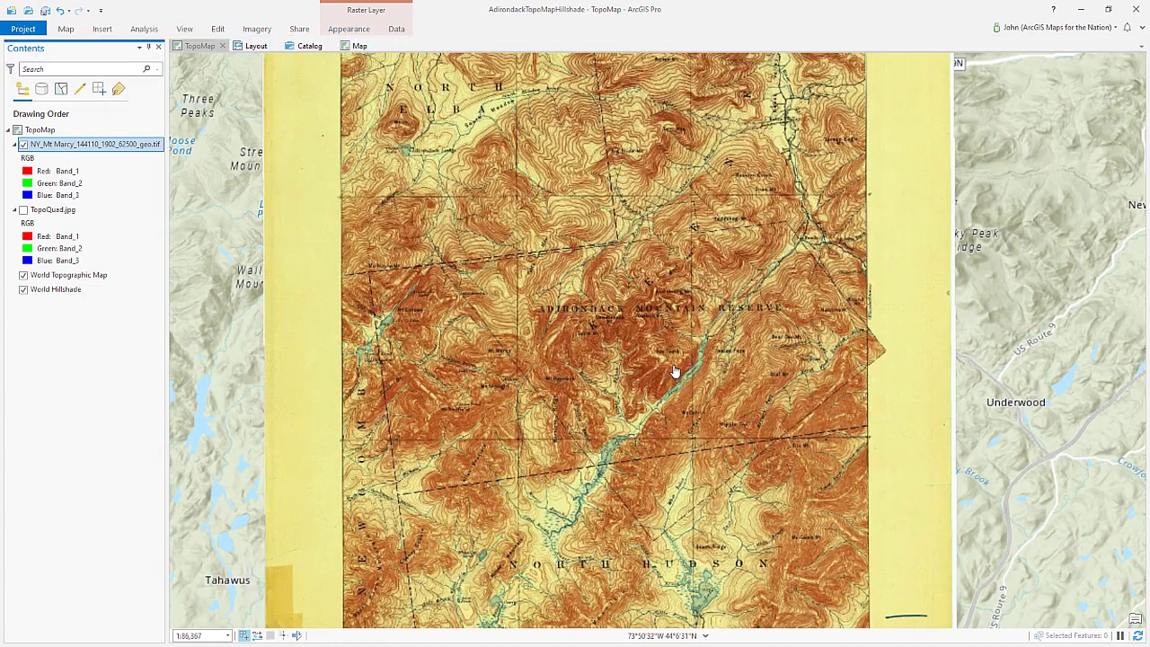
scroll(589, 373, down, 2)
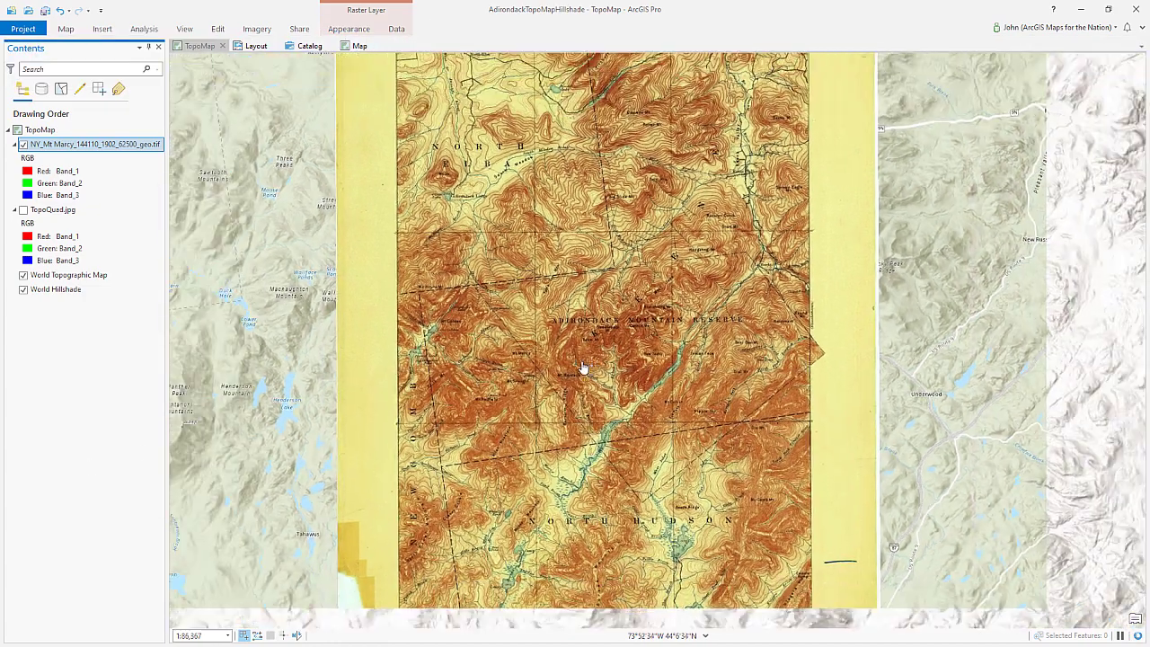